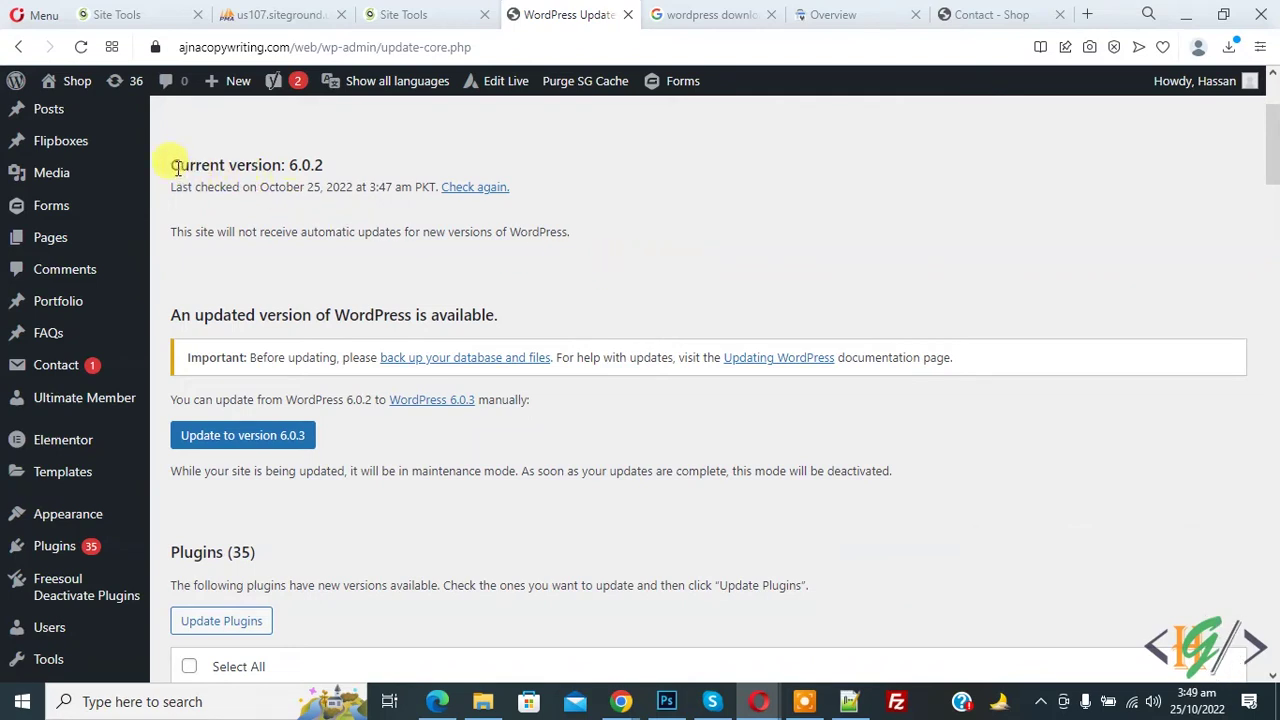
Point out the current version 6.0.2 and the update-available notice on the Updates page.
drag(222, 168, 286, 170)
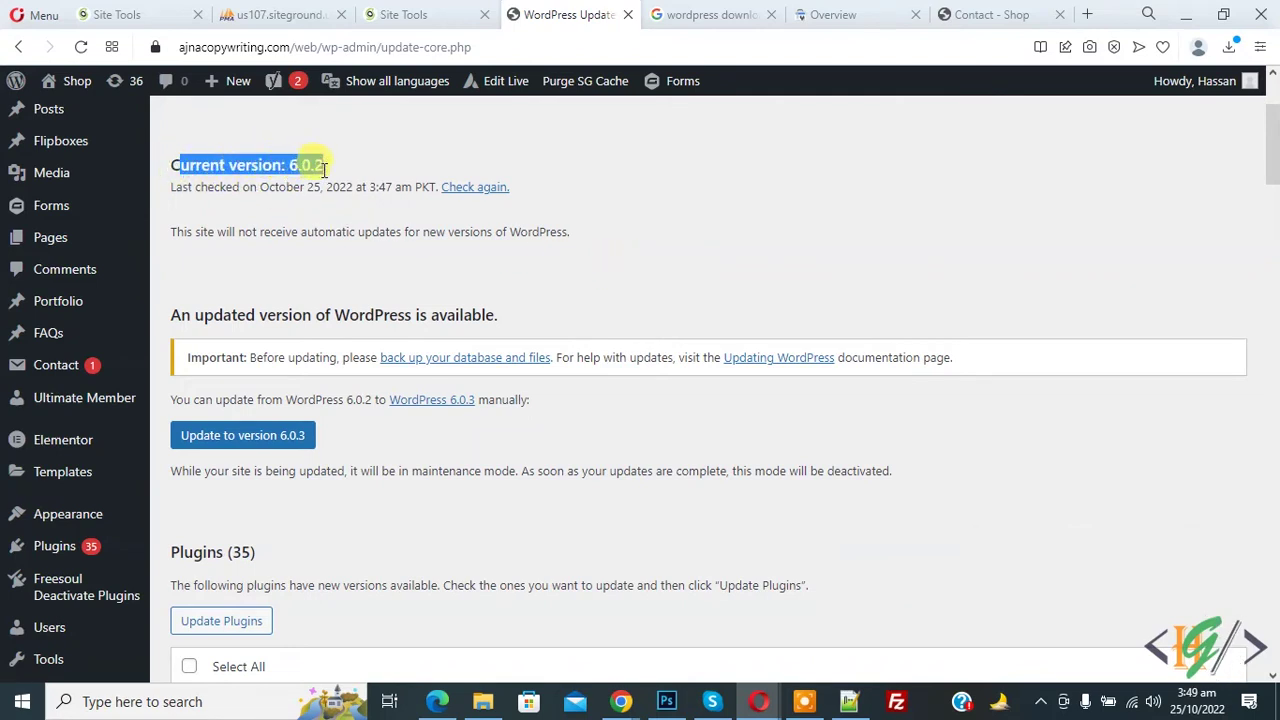
click(323, 168)
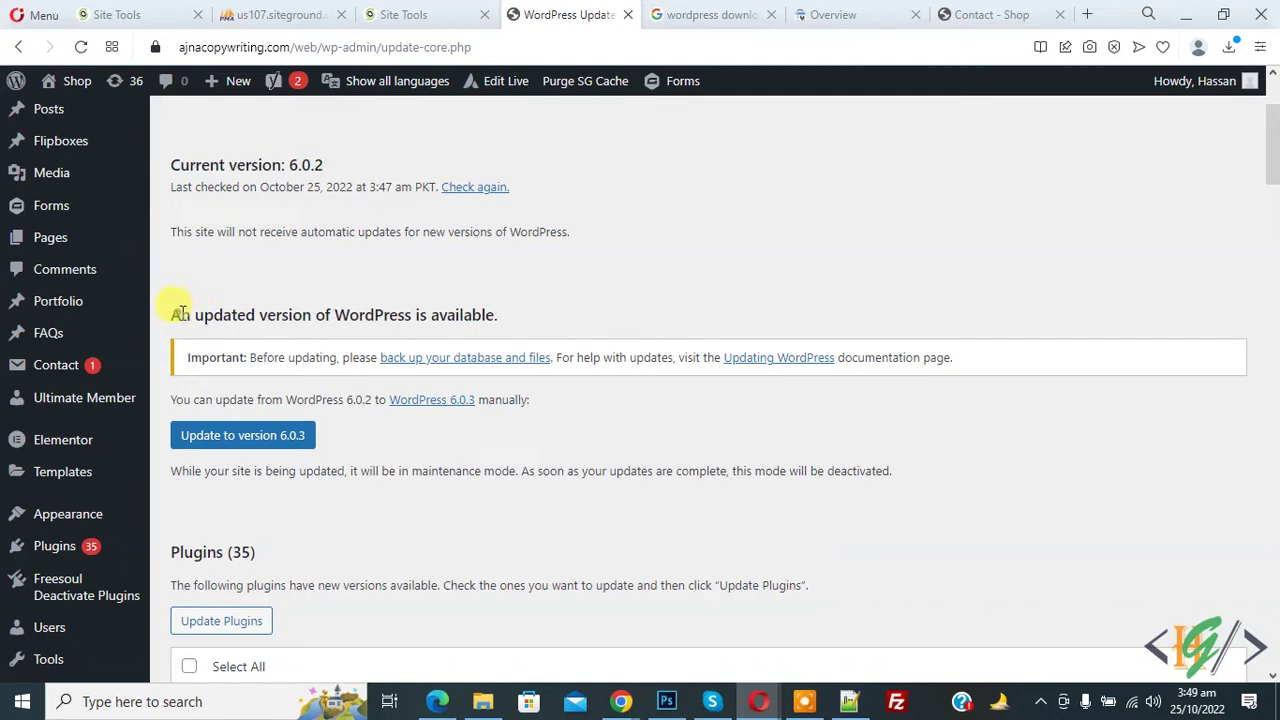
drag(181, 312, 505, 318)
click(537, 318)
Check the phpMyAdmin tab, then go back to File Manager's folder listing.
click(437, 12)
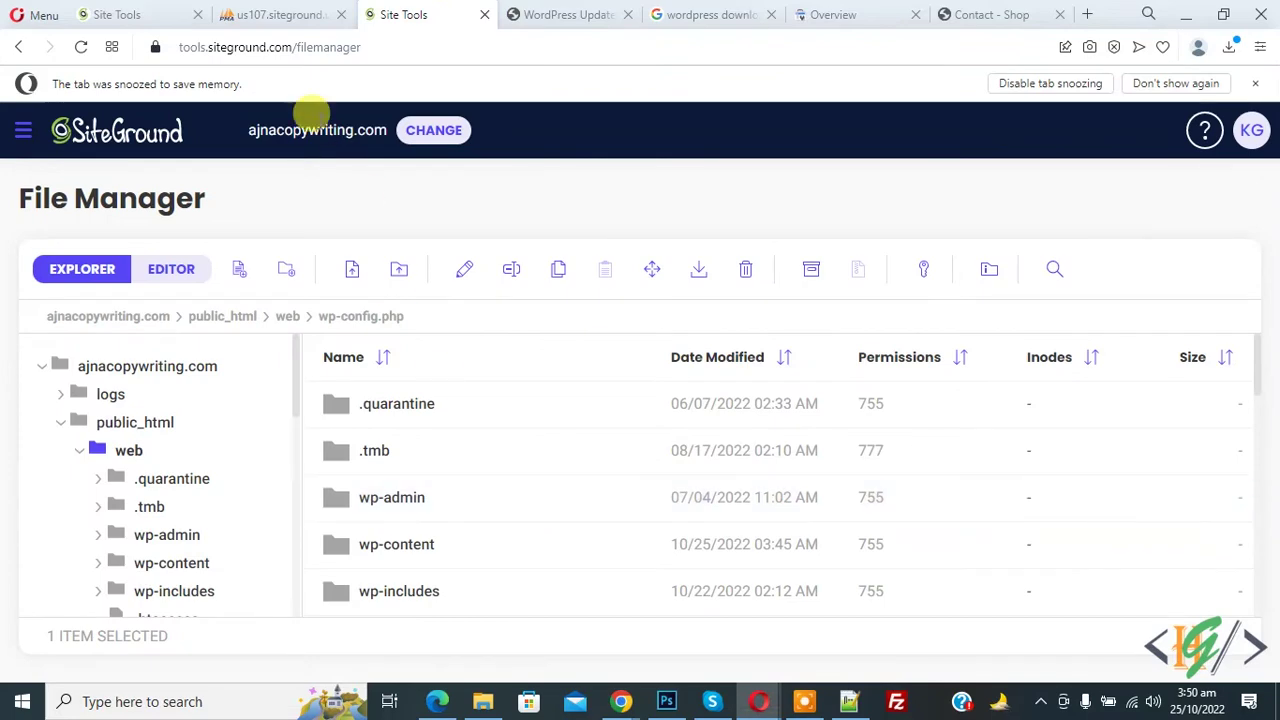
click(280, 14)
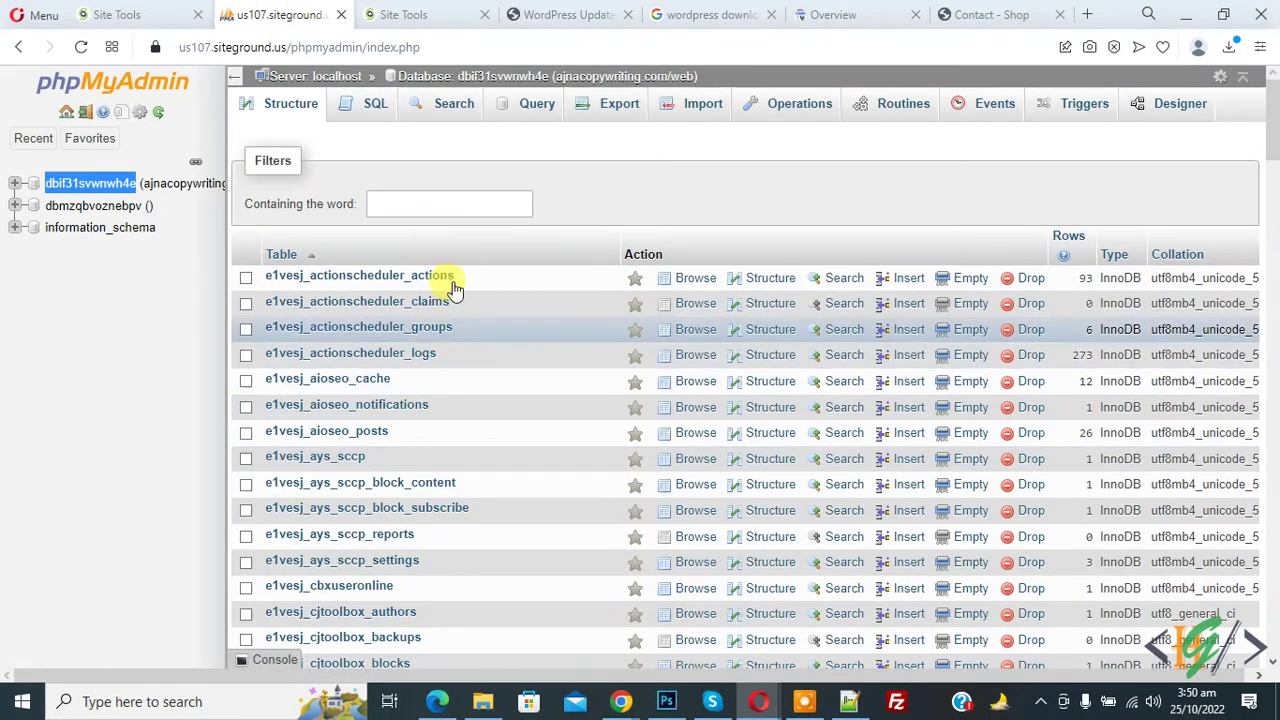
click(425, 12)
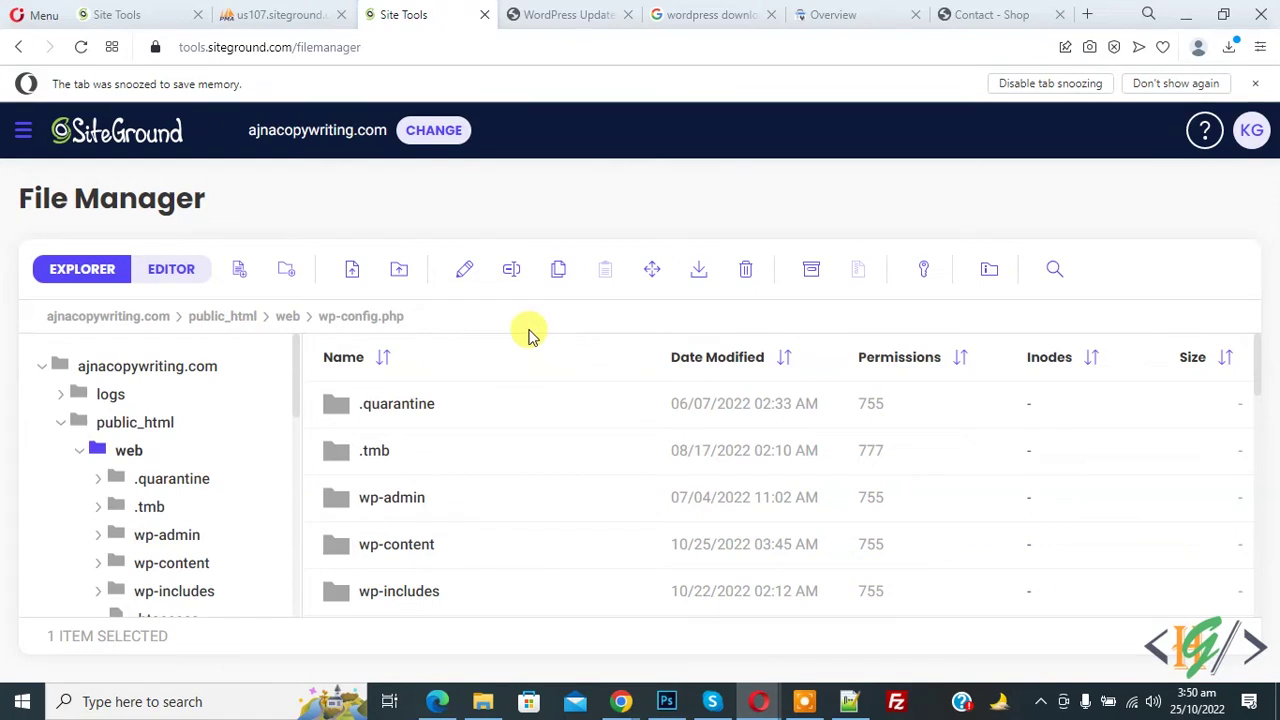
double_click(457, 404)
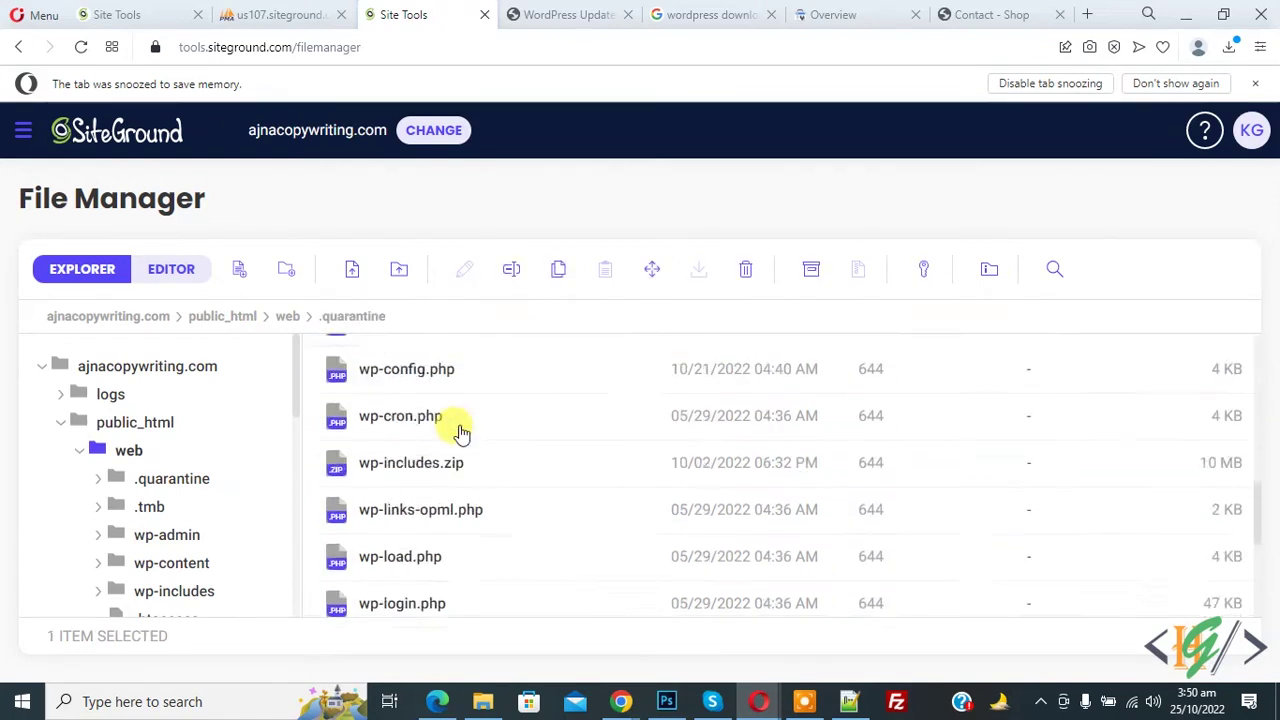
scroll(465, 460, down, 5)
Archive every item in the web folder as backup.zip, then bring up phpMyAdmin.
key(ctrl+a)
right_click(481, 397)
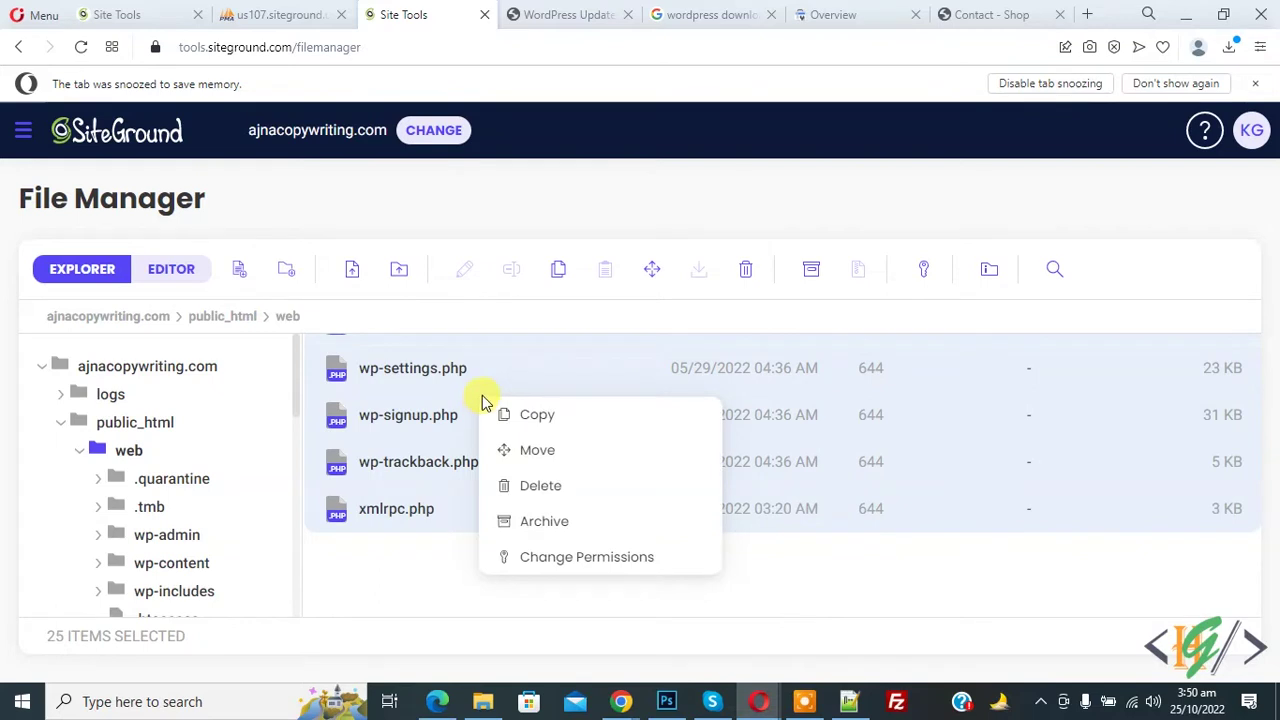
click(554, 524)
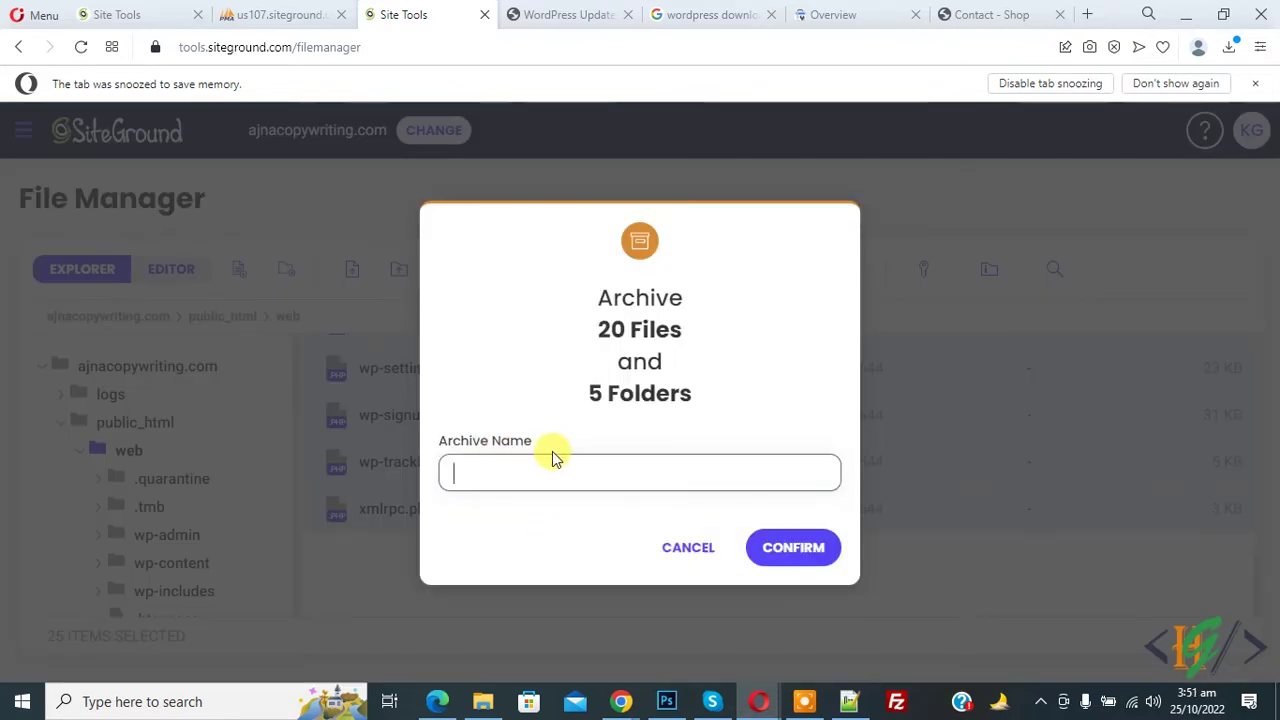
text(backup)
click(793, 547)
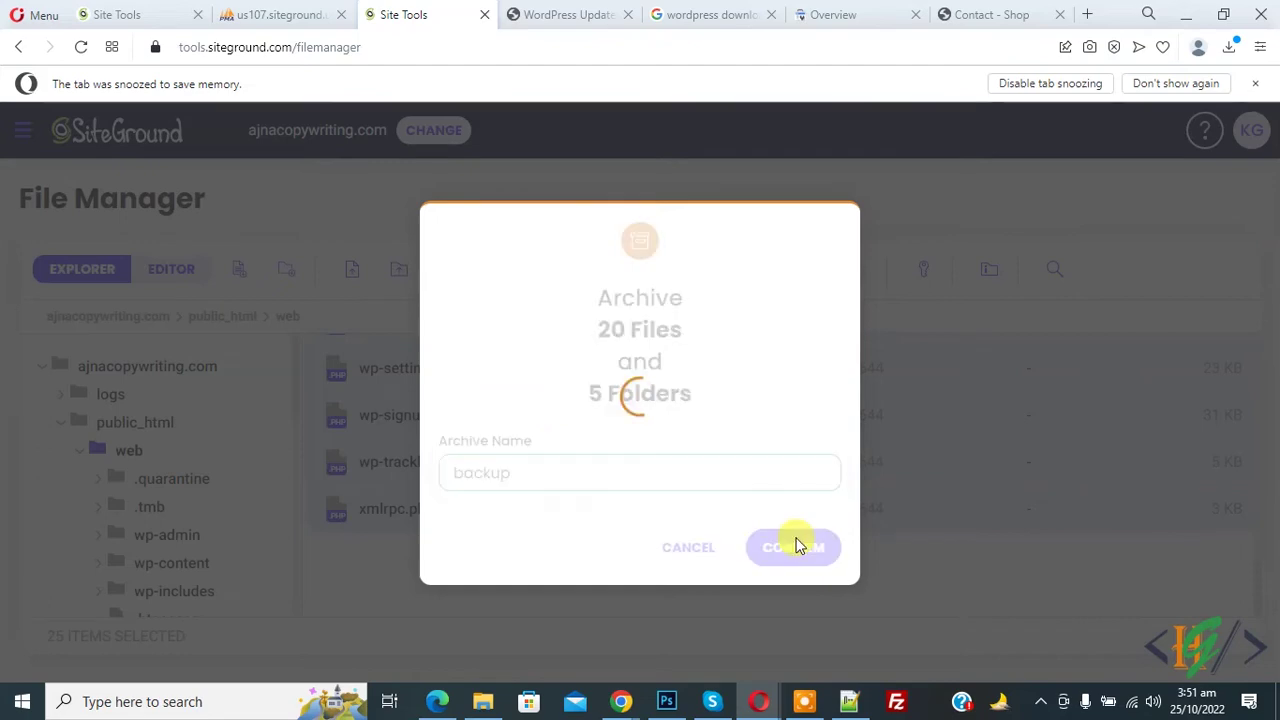
drag(457, 453, 677, 354)
click(414, 483)
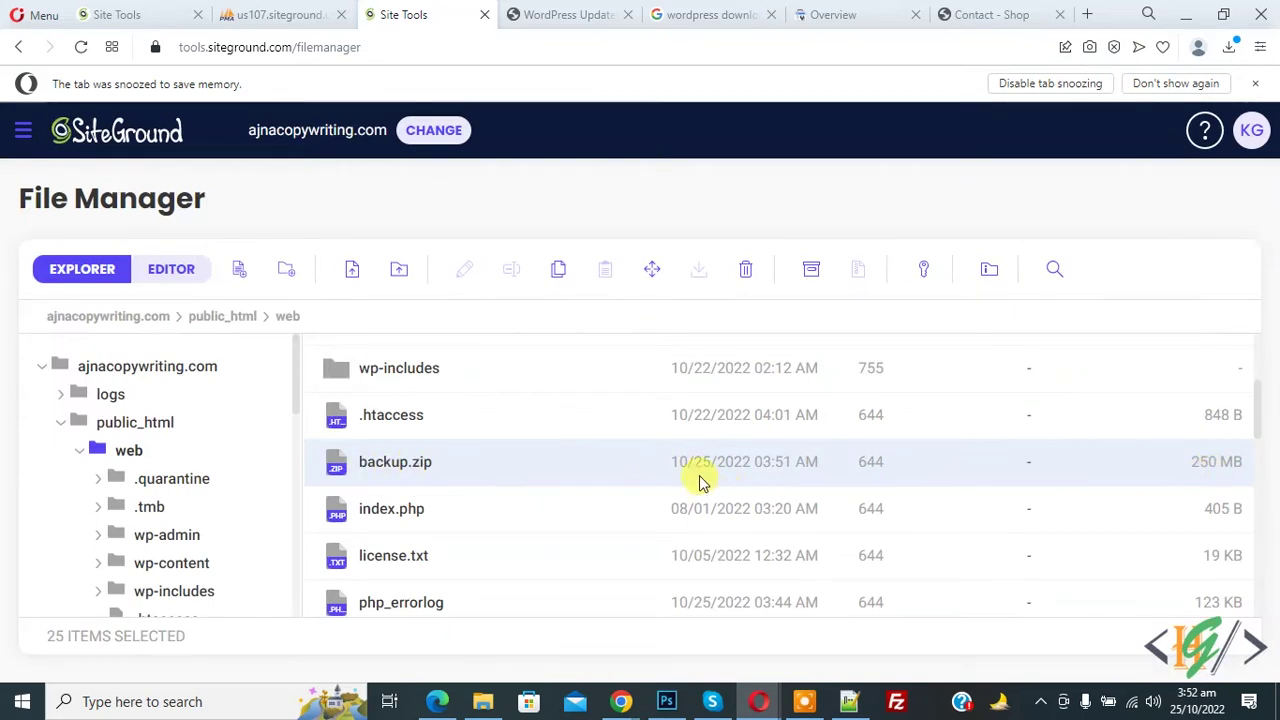
click(282, 14)
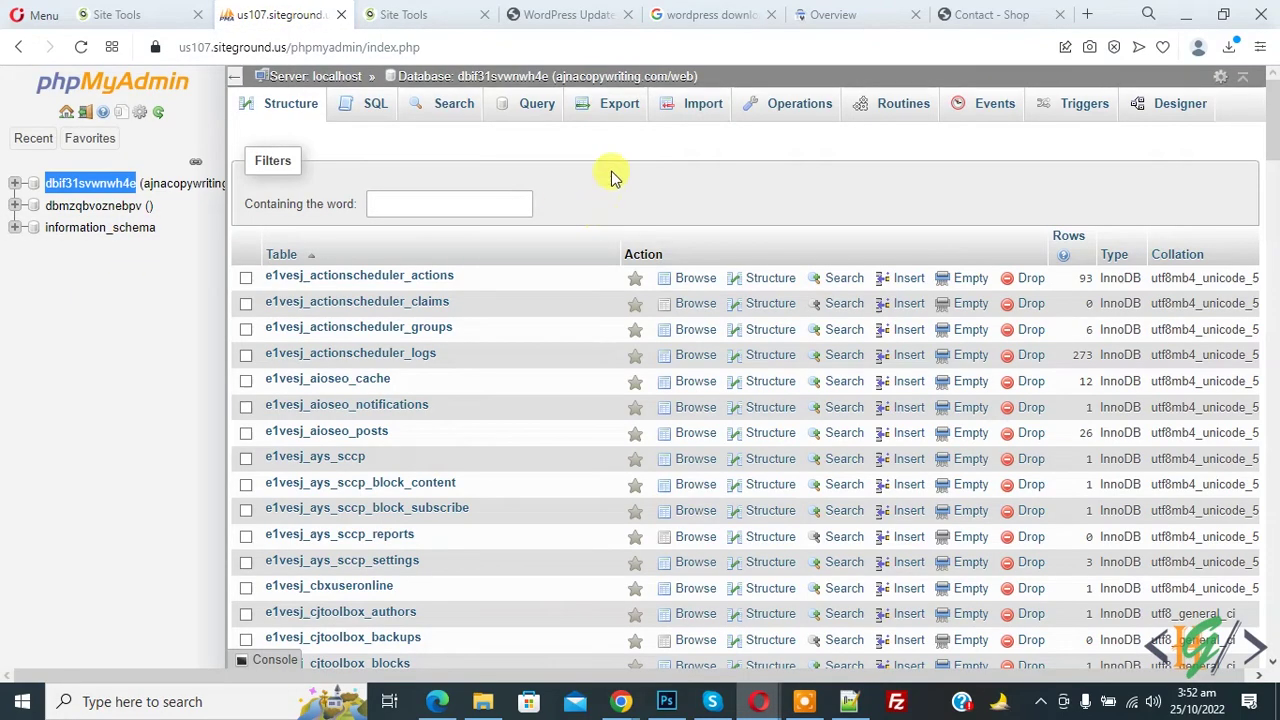
Export the site database as an SQL file with the Quick method, then view the 'wordpress download' results.
click(617, 114)
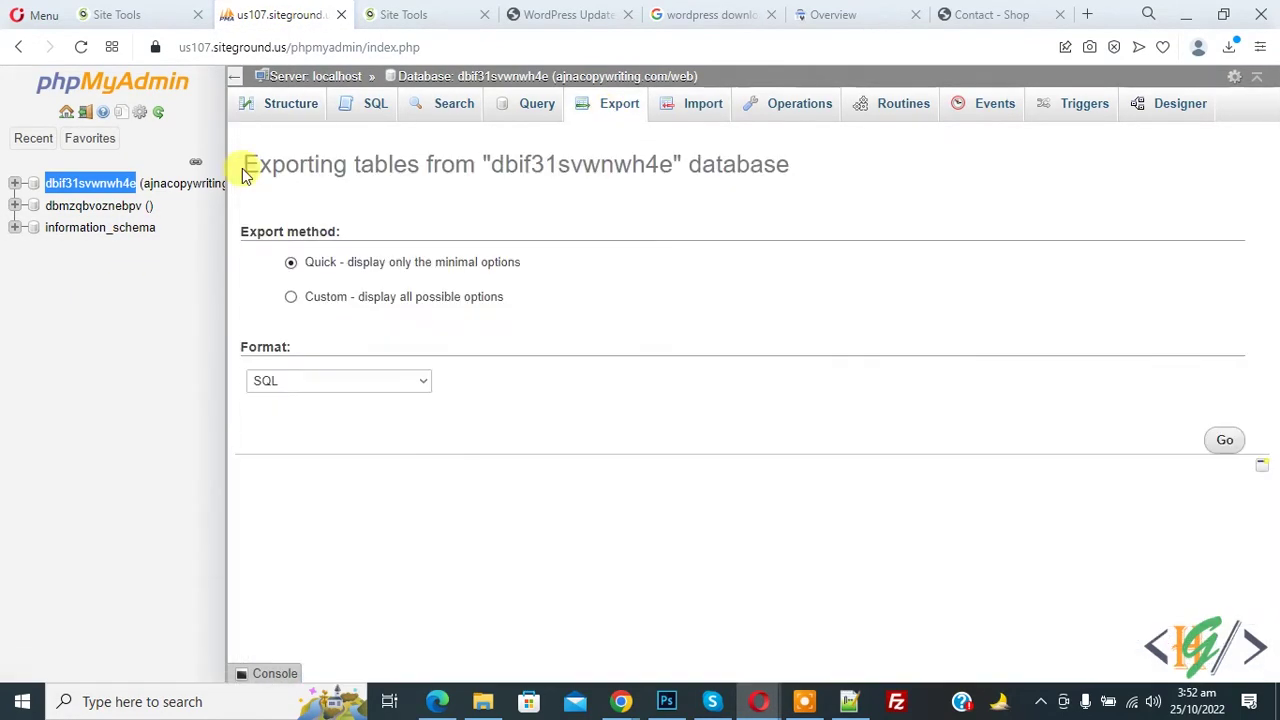
drag(243, 168, 580, 203)
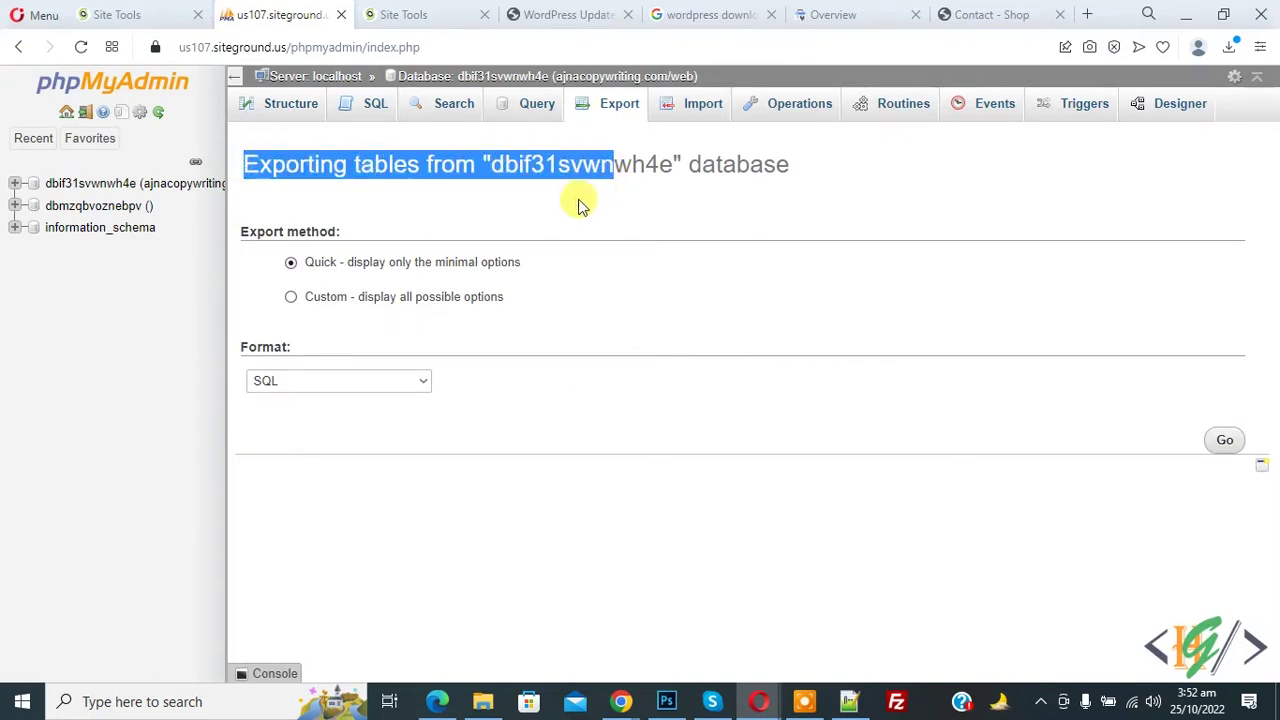
click(351, 266)
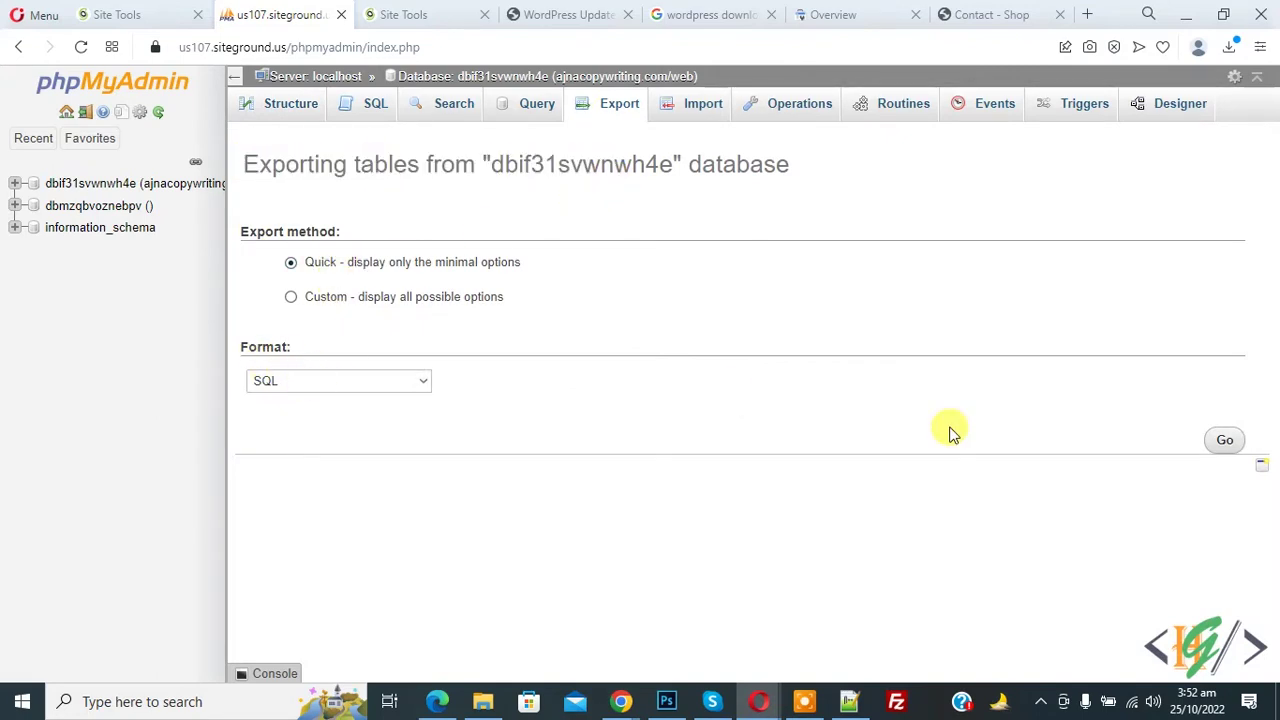
click(1224, 445)
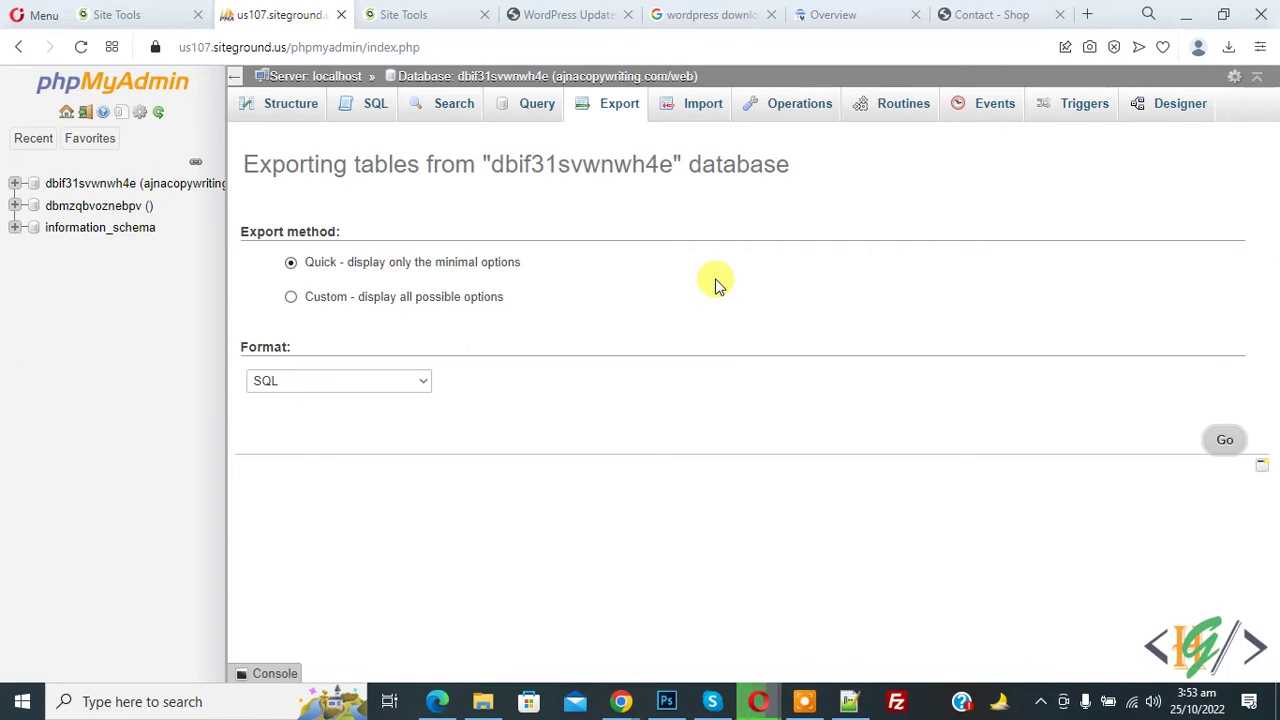
click(703, 14)
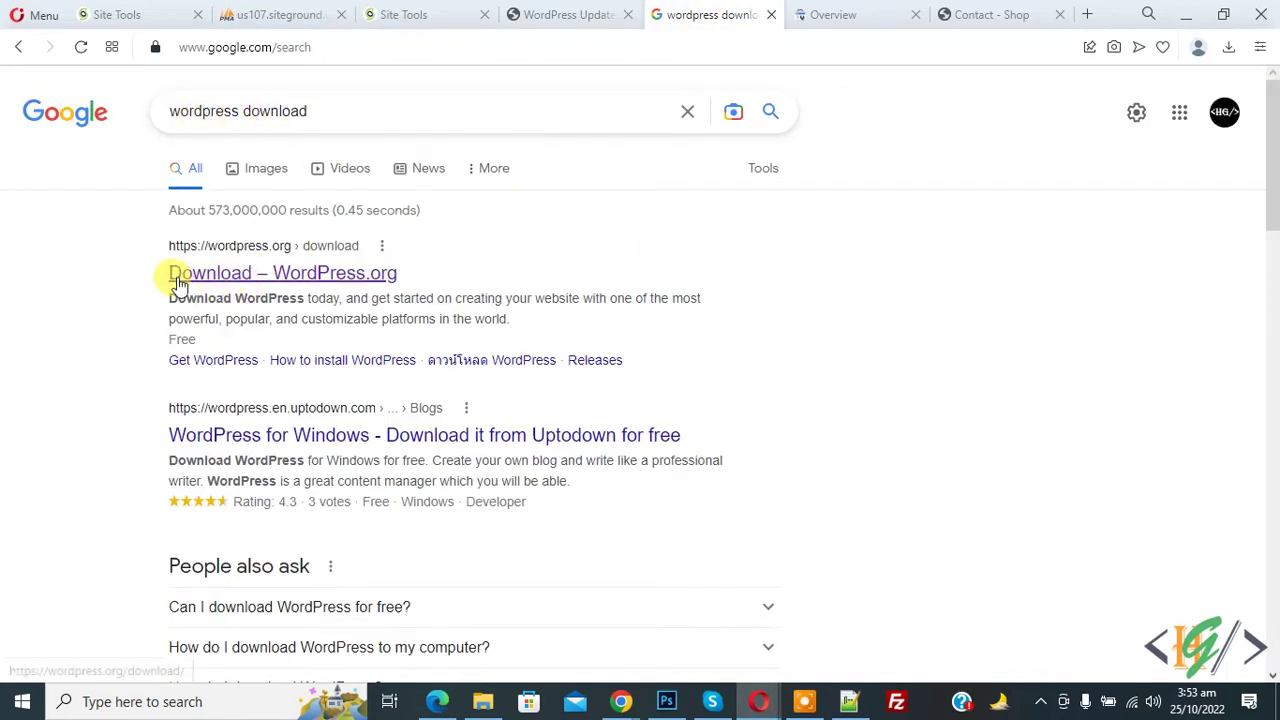
Download the WordPress 6.0.3 zip from WordPress.org and return to the WordPress Updates page.
click(258, 283)
scroll(87, 365, down, 2)
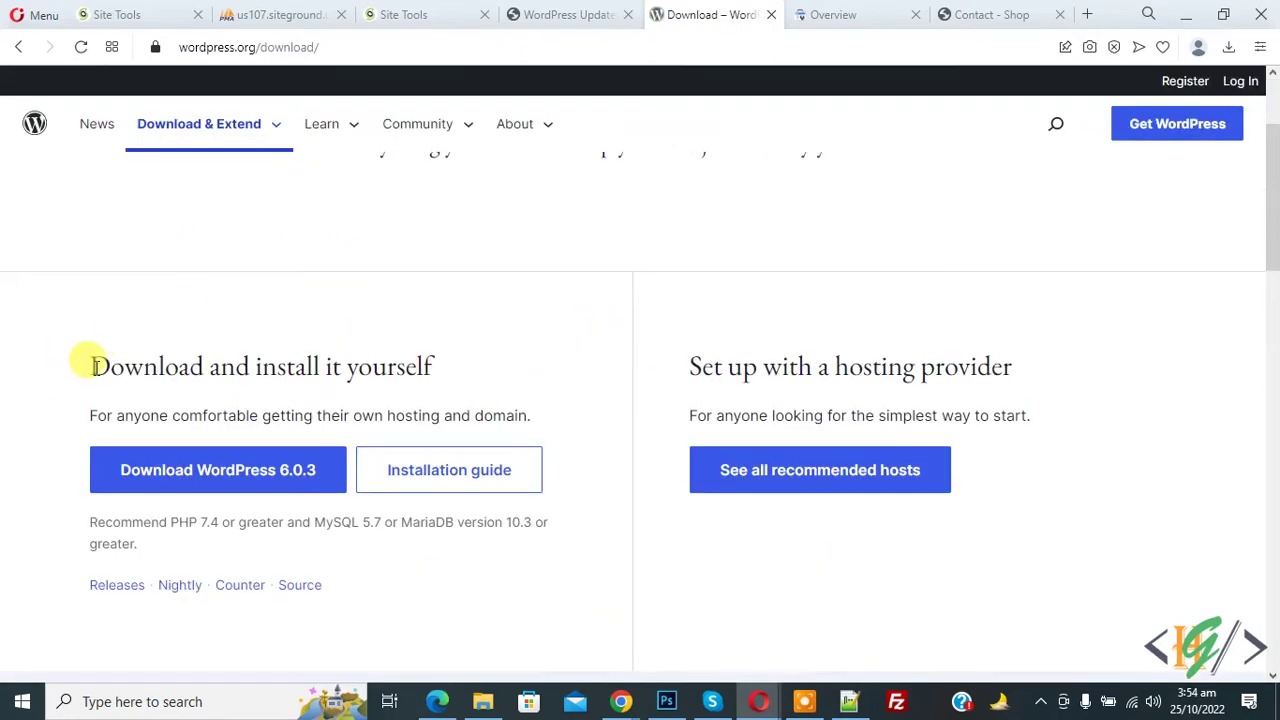
click(242, 478)
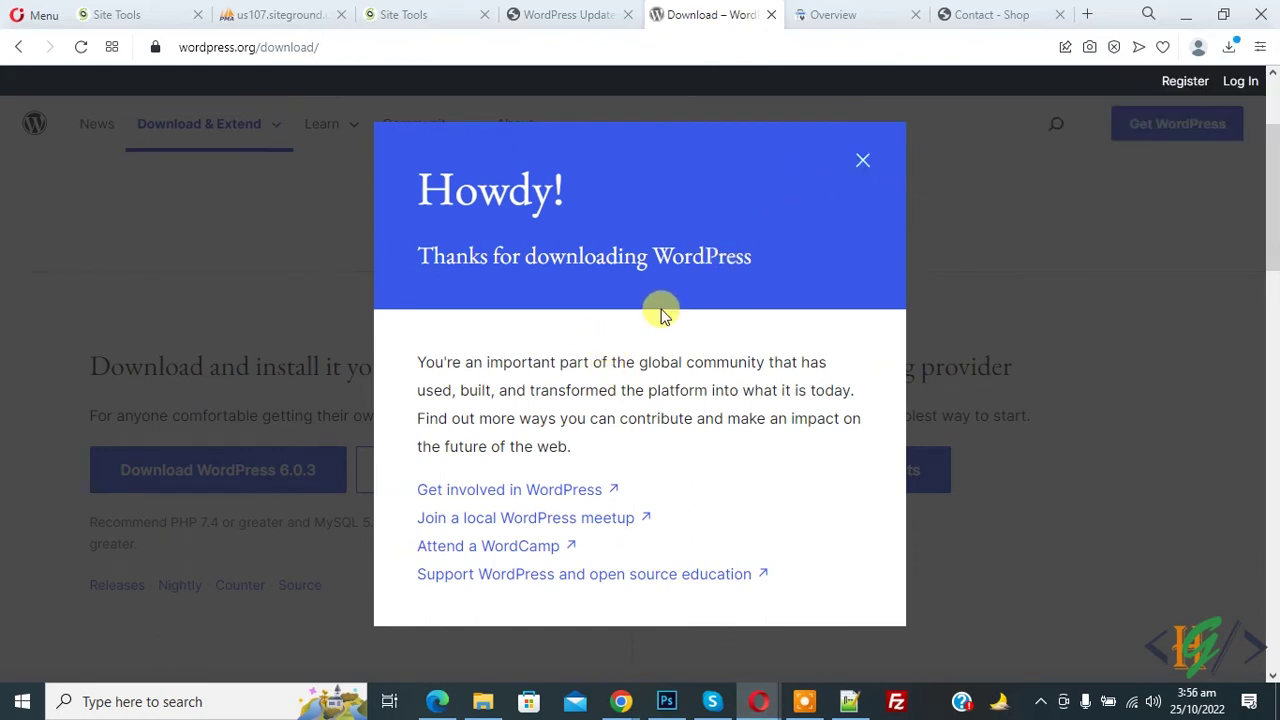
click(557, 10)
Note the current version 6.0.2, then browse the web folder in File Manager.
drag(178, 164, 377, 169)
click(430, 182)
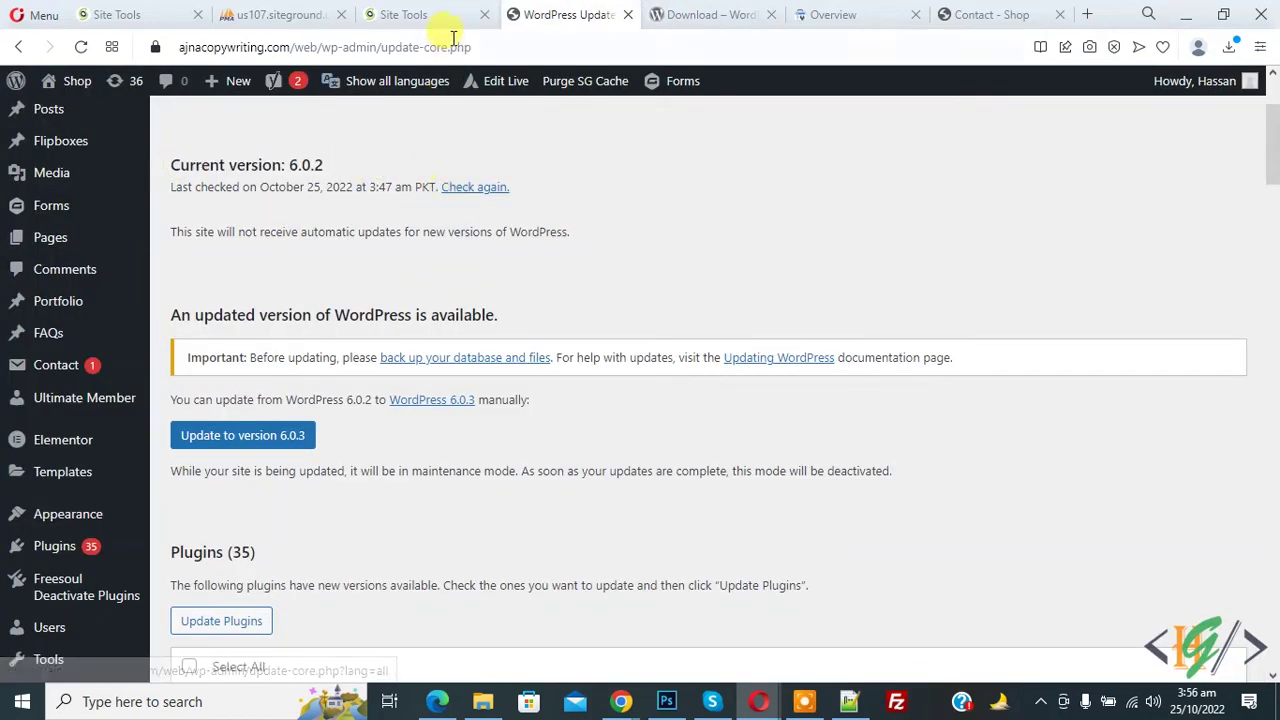
click(410, 14)
scroll(547, 574, up, 3)
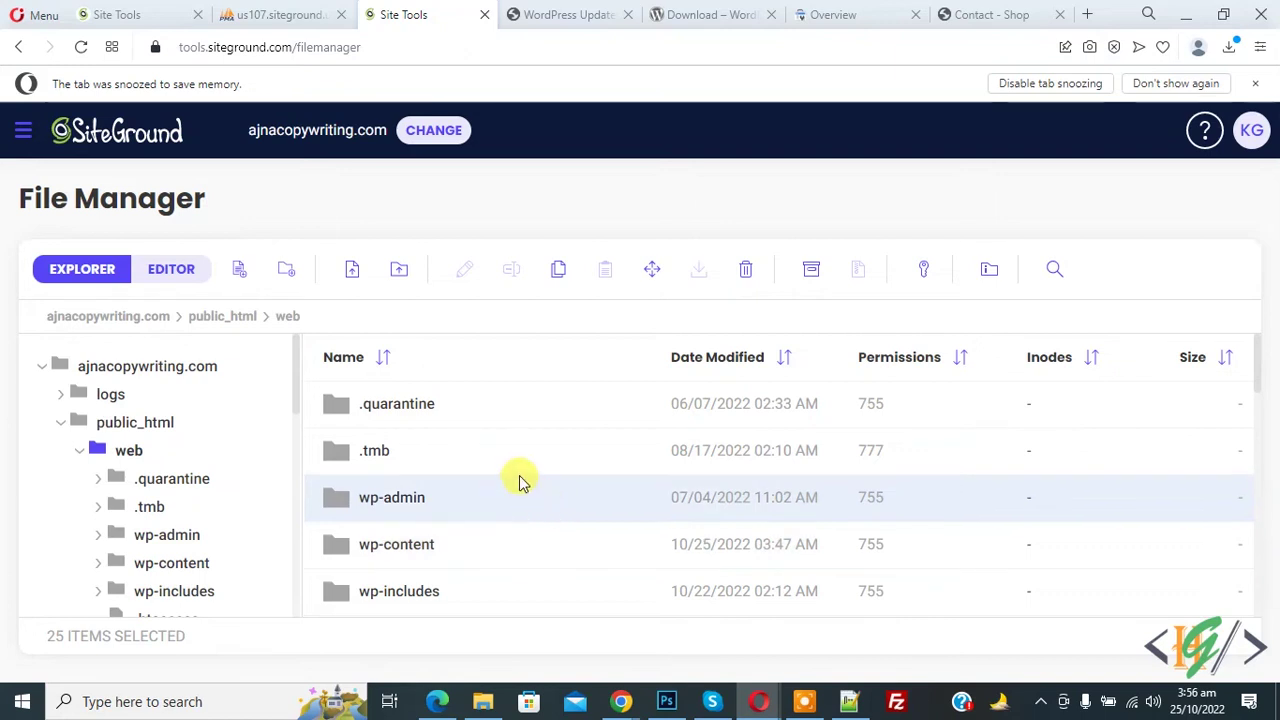
scroll(440, 530, down, 1)
scroll(405, 472, down, 5)
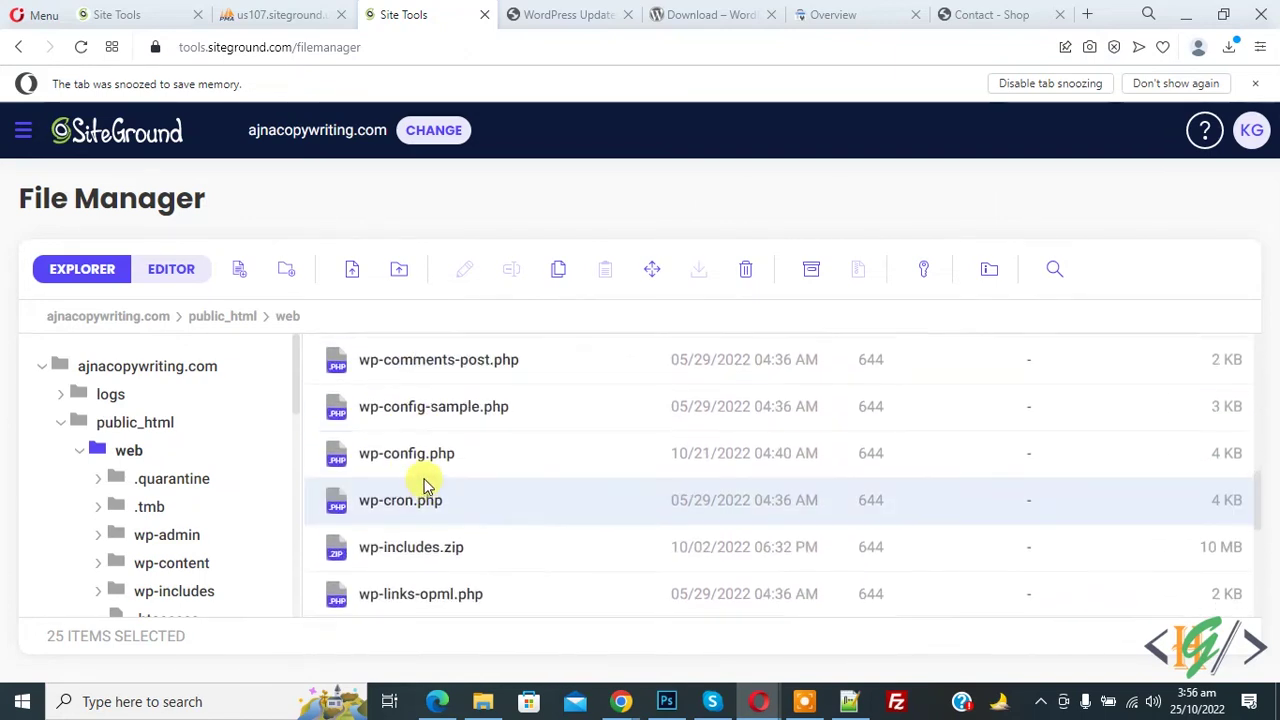
scroll(414, 451, up, 5)
scroll(434, 486, up, 1)
scroll(555, 527, up, 1)
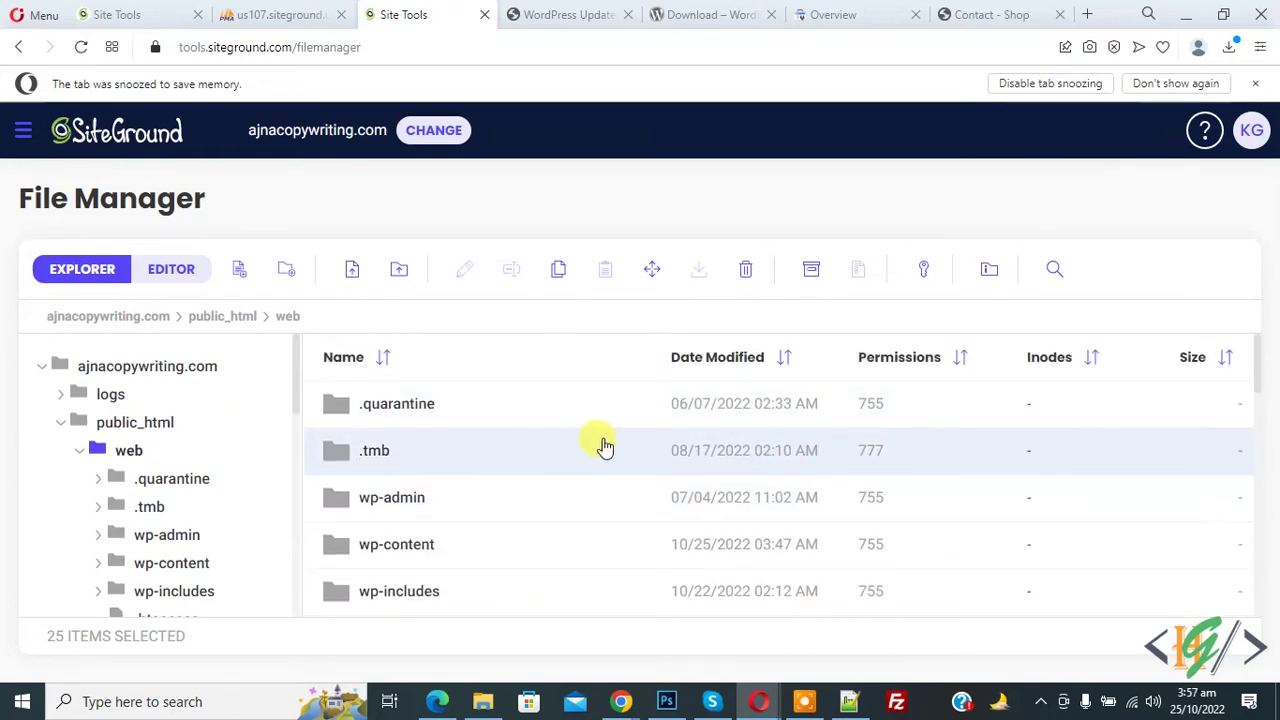
Upload wordpress-6.0.3.zip from Downloads into the web folder.
click(605, 447)
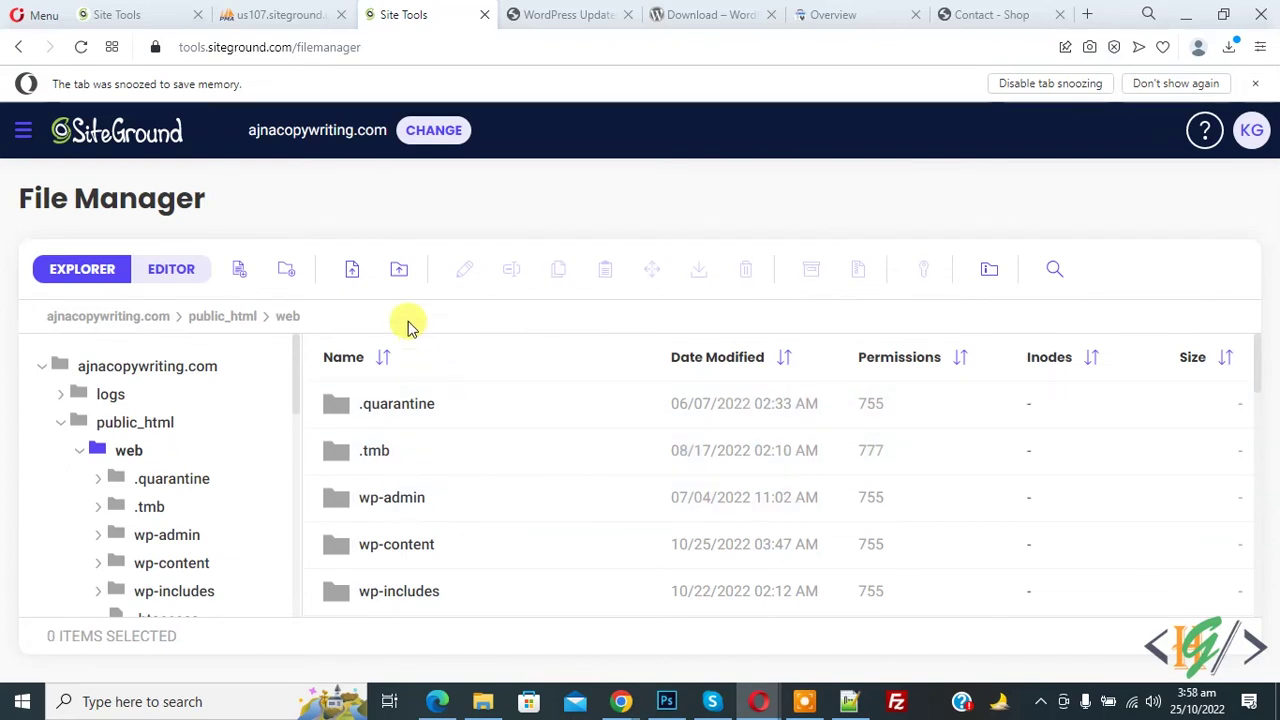
click(350, 275)
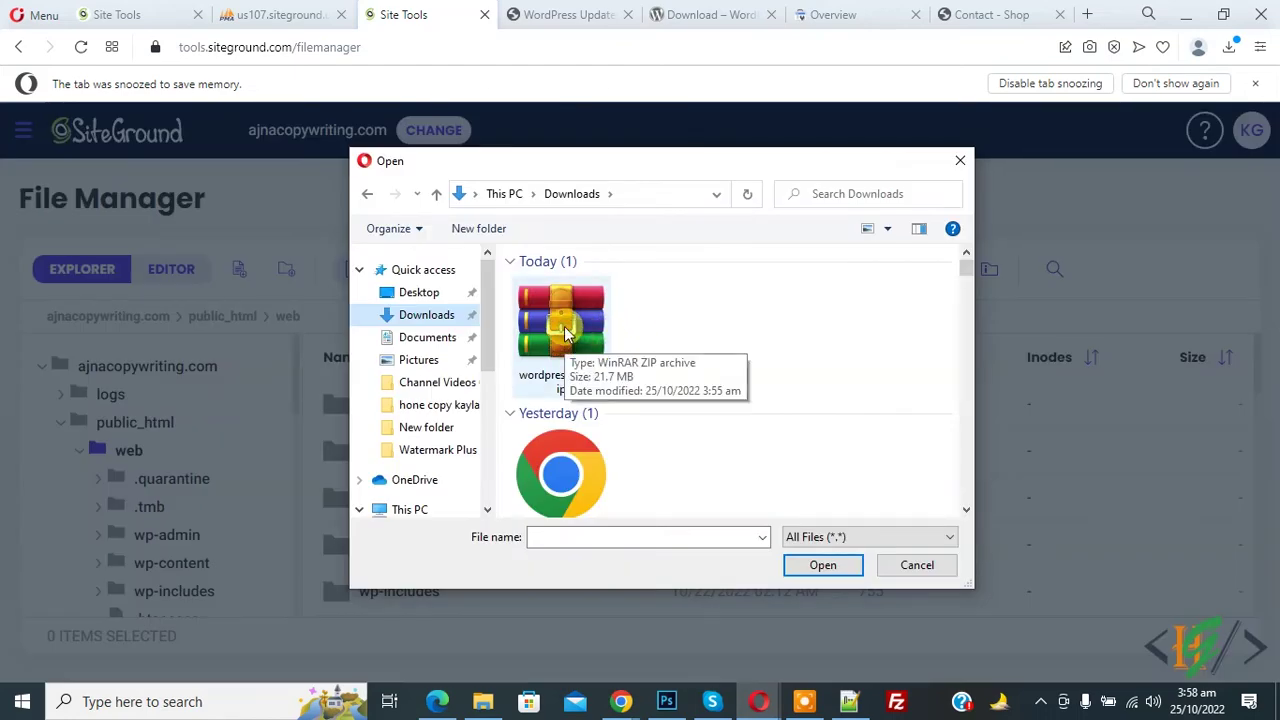
double_click(564, 340)
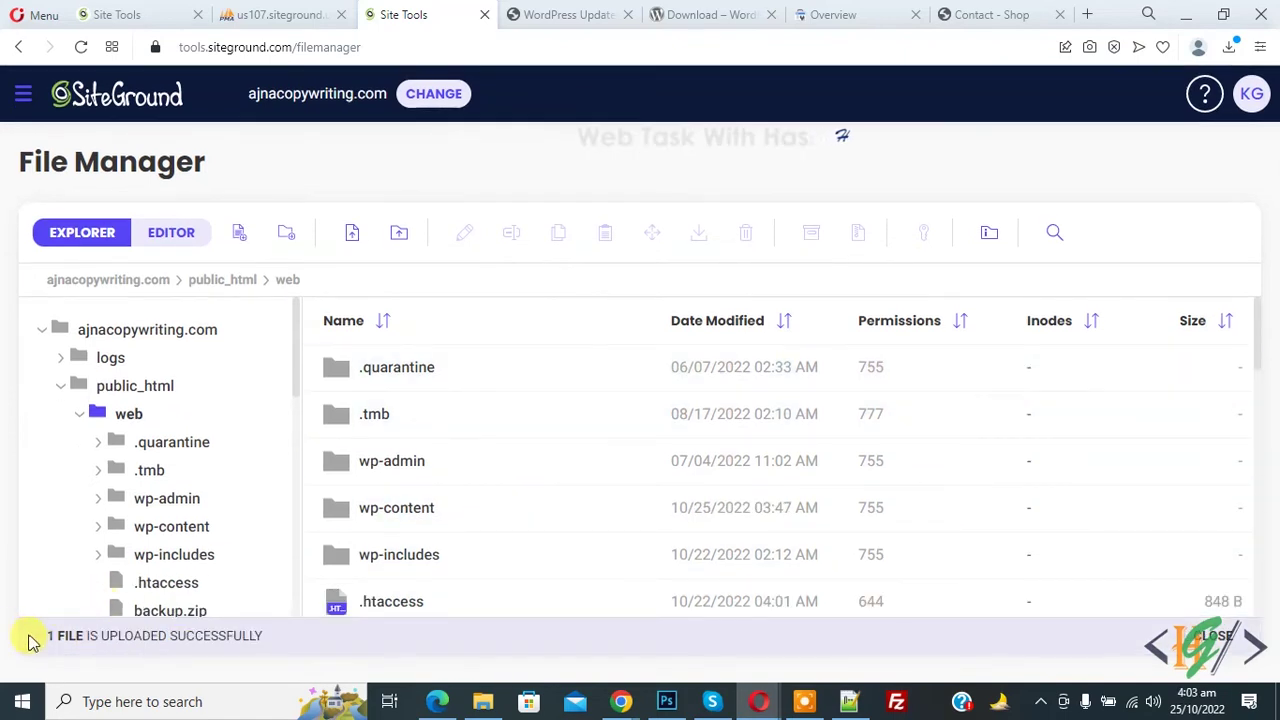
Extract wordpress-6.0.3.zip in the web folder, producing a wordpress-6.0.3 folder.
drag(28, 636, 286, 651)
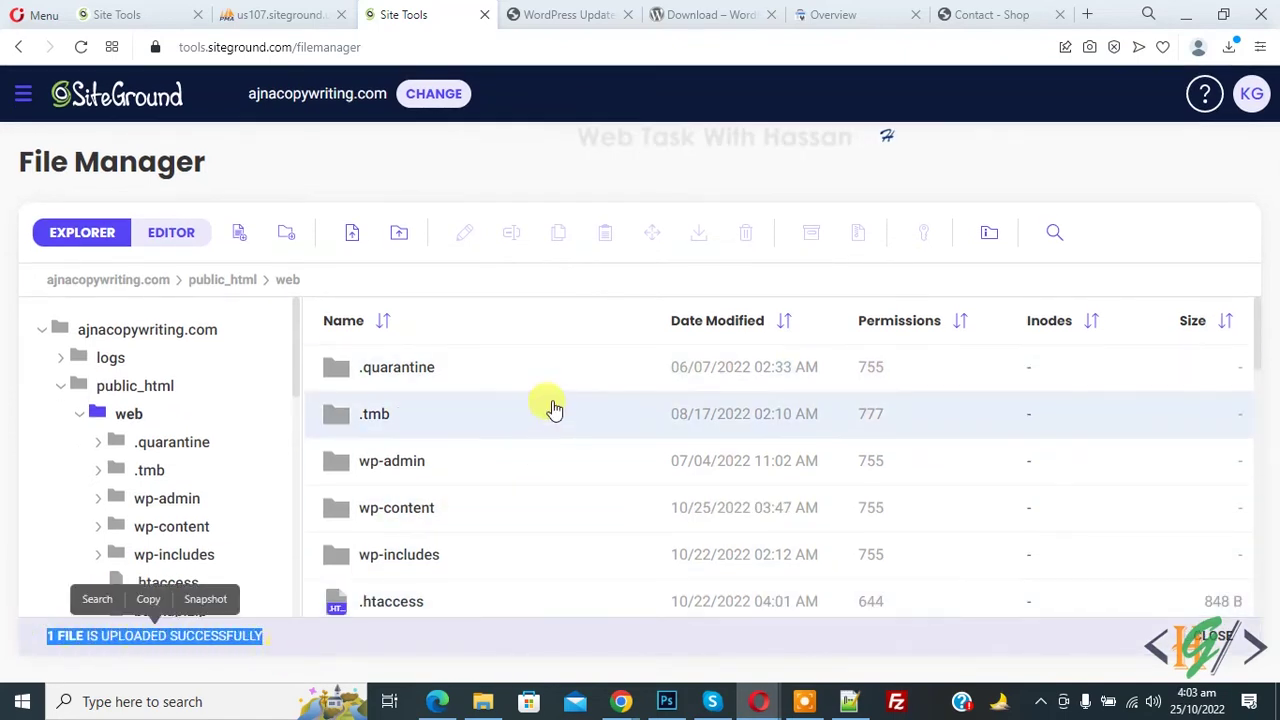
scroll(545, 385, down, 3)
scroll(545, 385, down, 3)
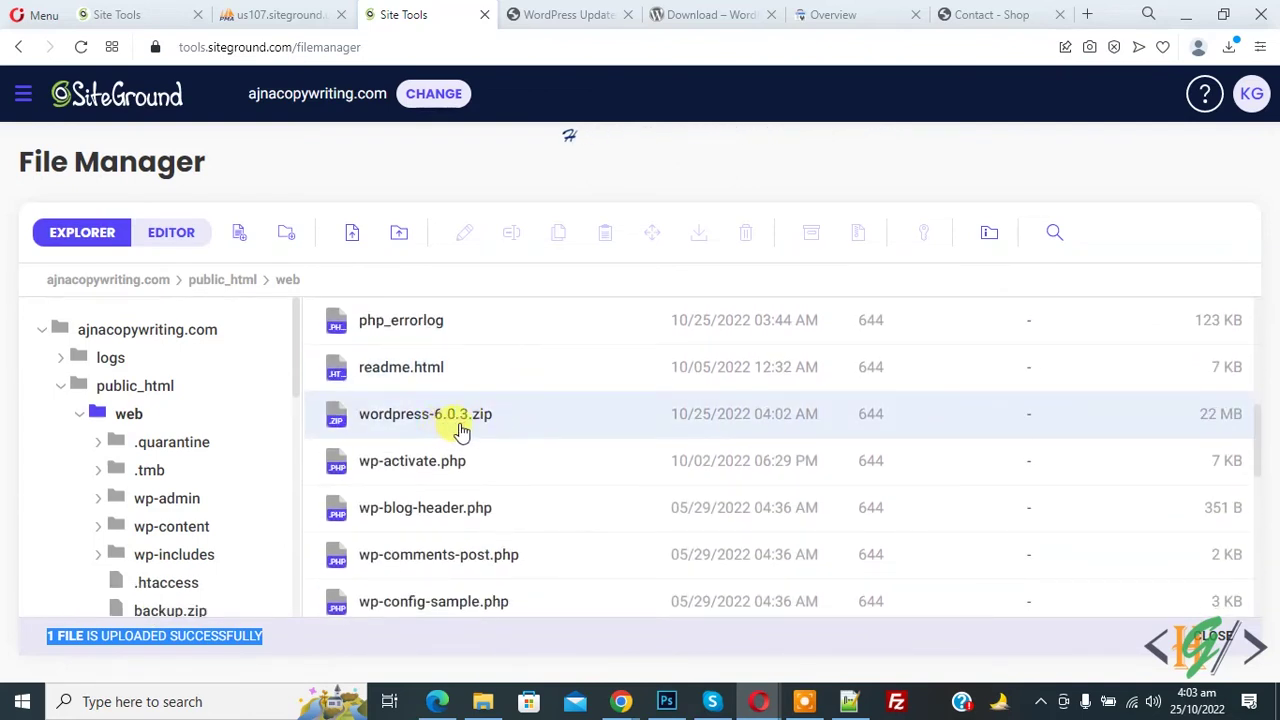
right_click(449, 424)
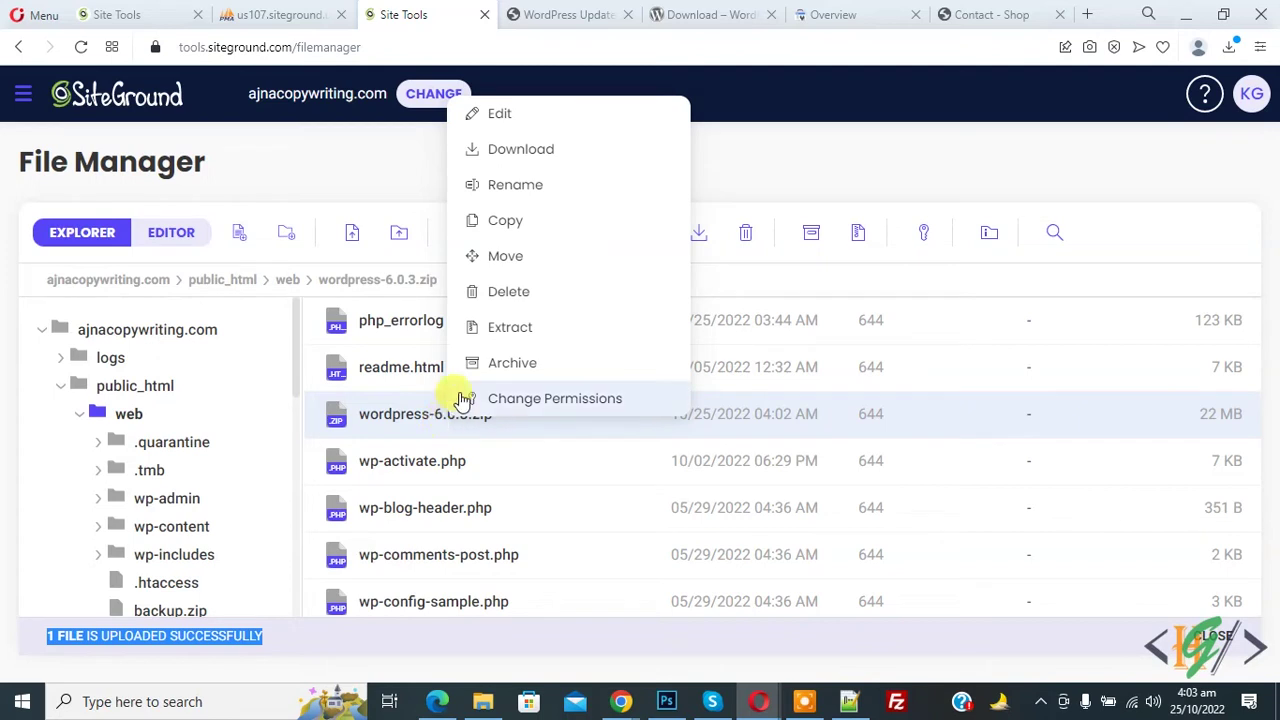
click(494, 334)
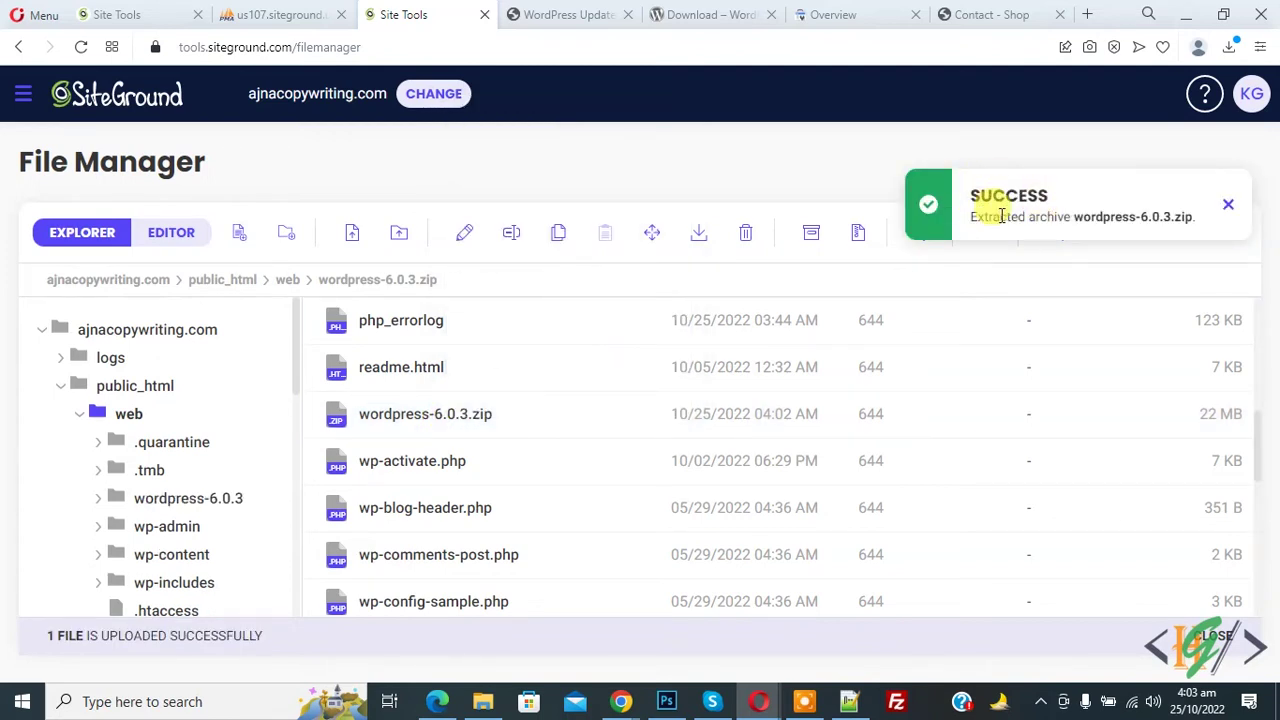
scroll(563, 463, up, 5)
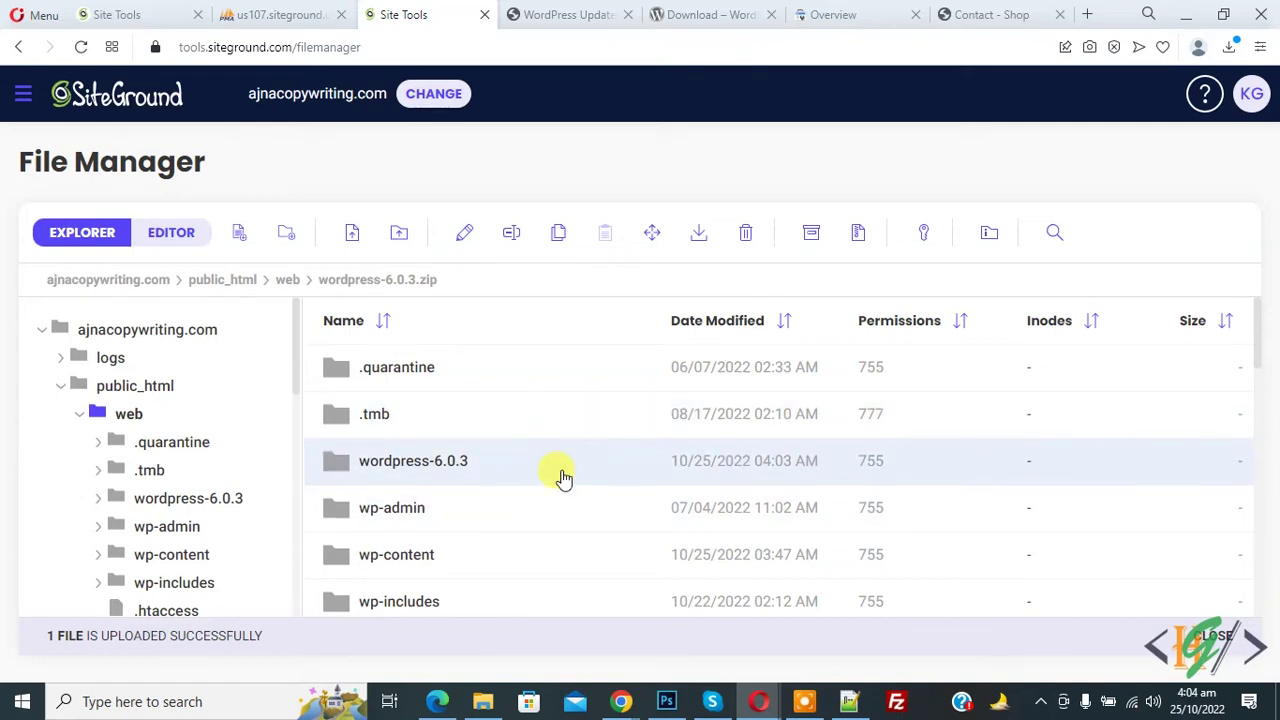
Delete wp-content inside wordpress-6.0.3/wordpress, leaving wp-admin and wp-includes.
double_click(443, 468)
double_click(357, 383)
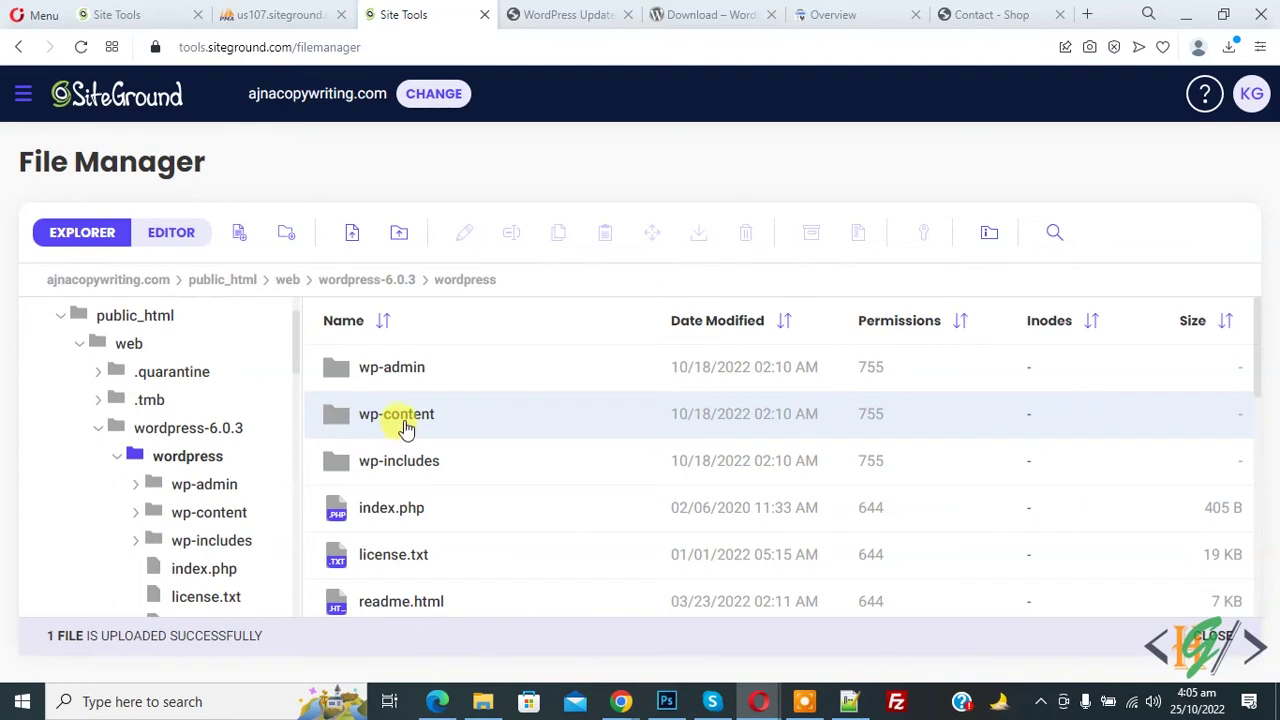
click(409, 425)
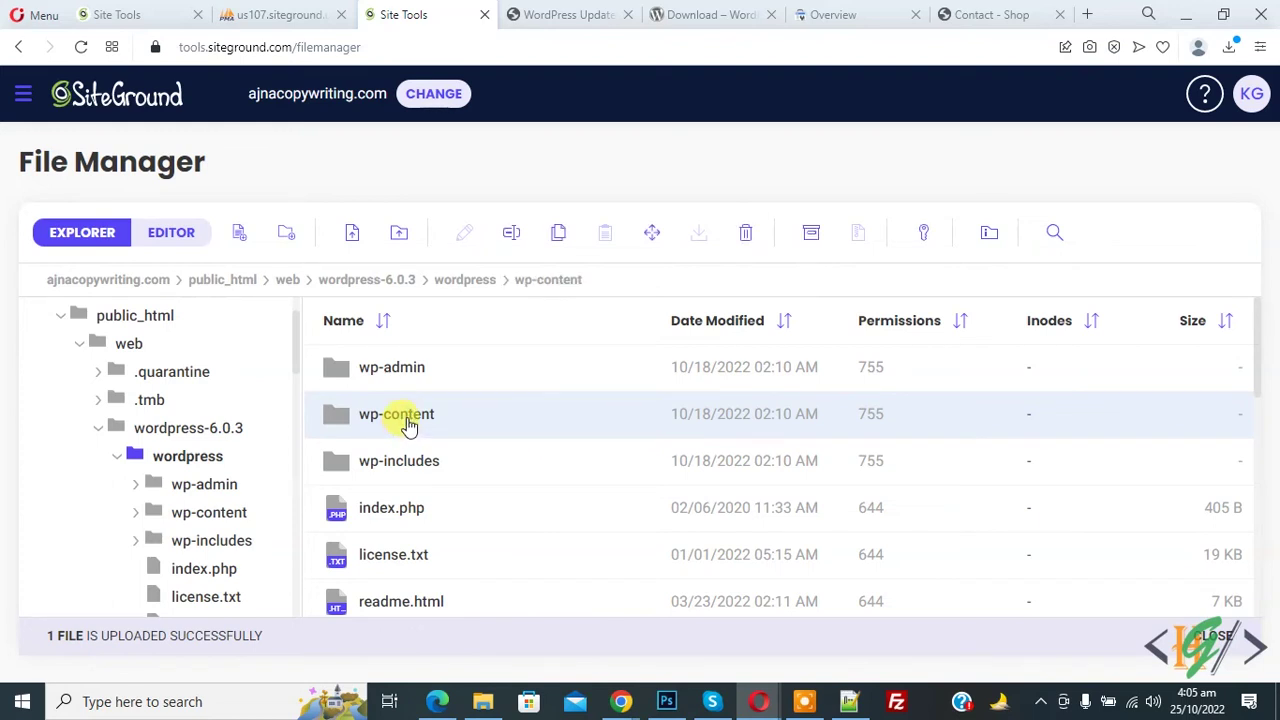
click(743, 234)
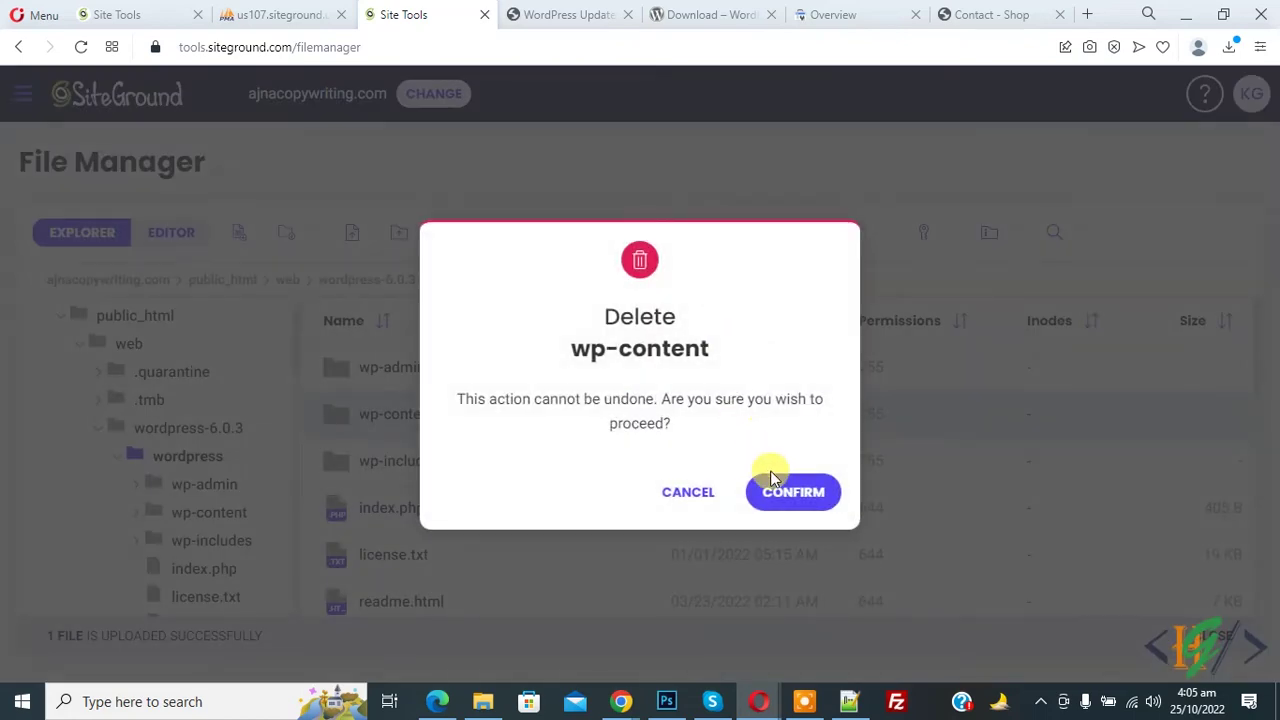
click(772, 480)
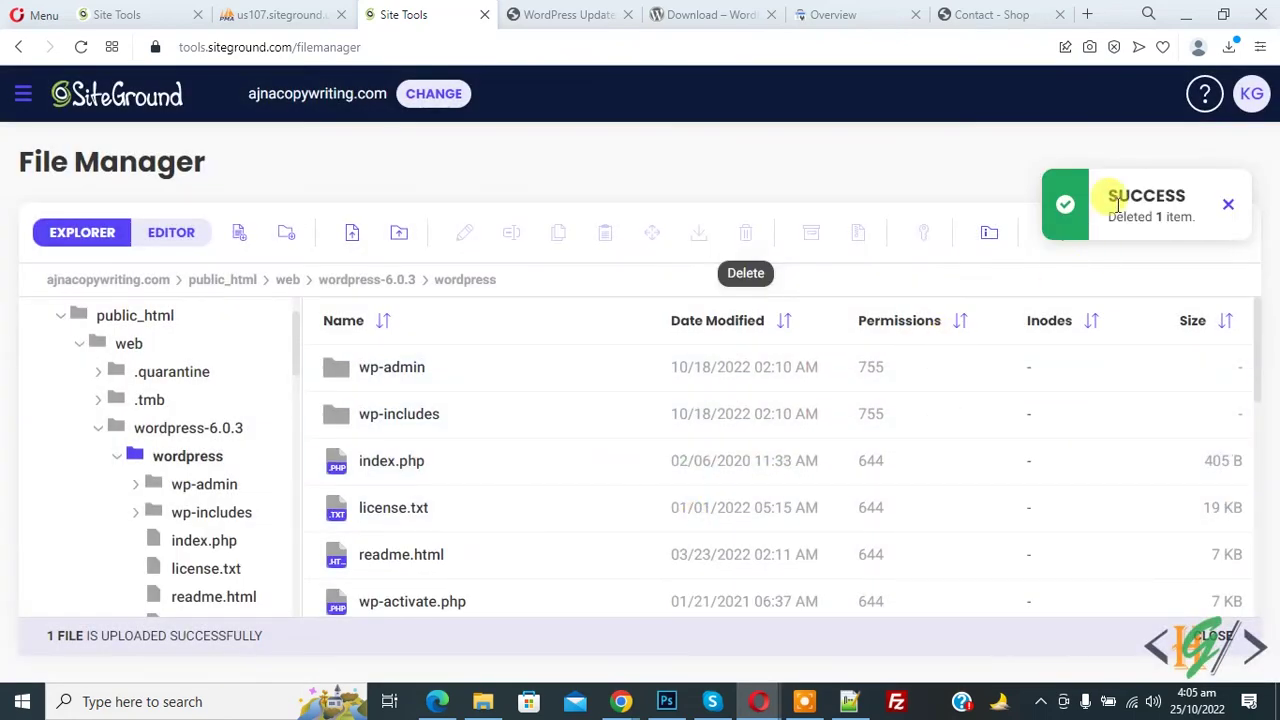
Select all 18 items from wp-admin through xmlrpc.php in the extracted wordpress folder.
click(480, 375)
scroll(475, 439, down, 6)
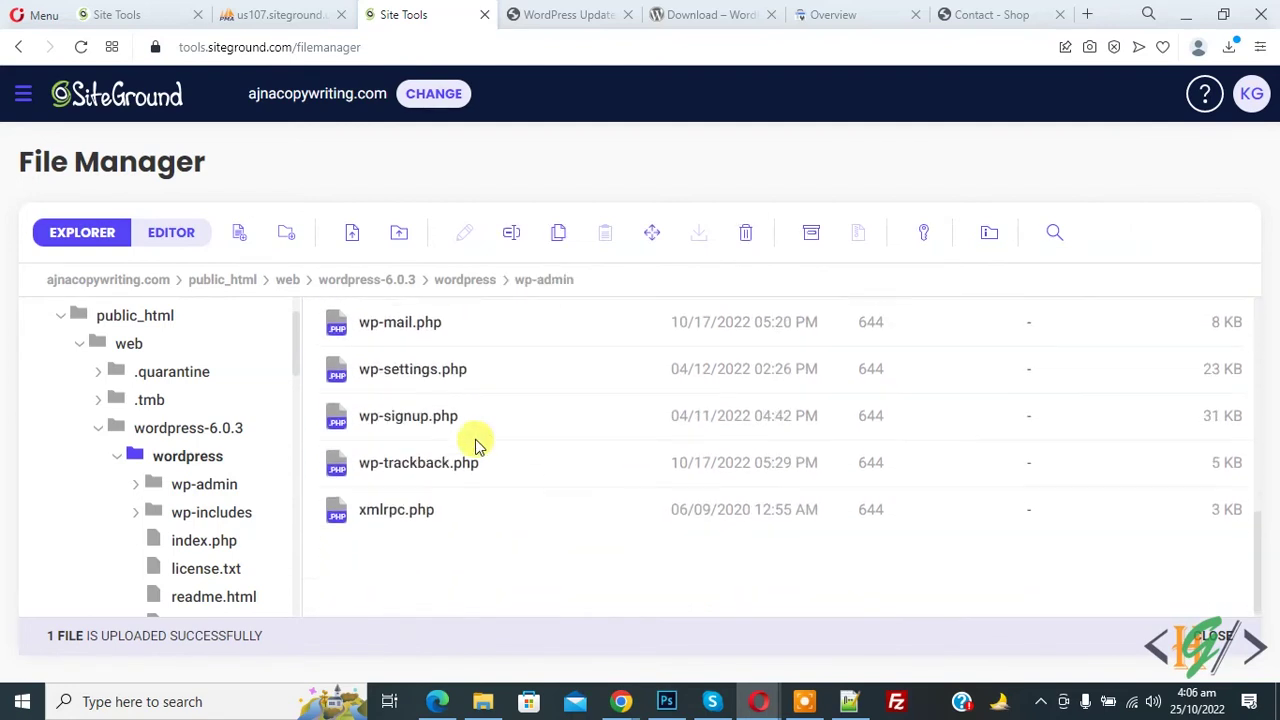
shift+click(423, 505)
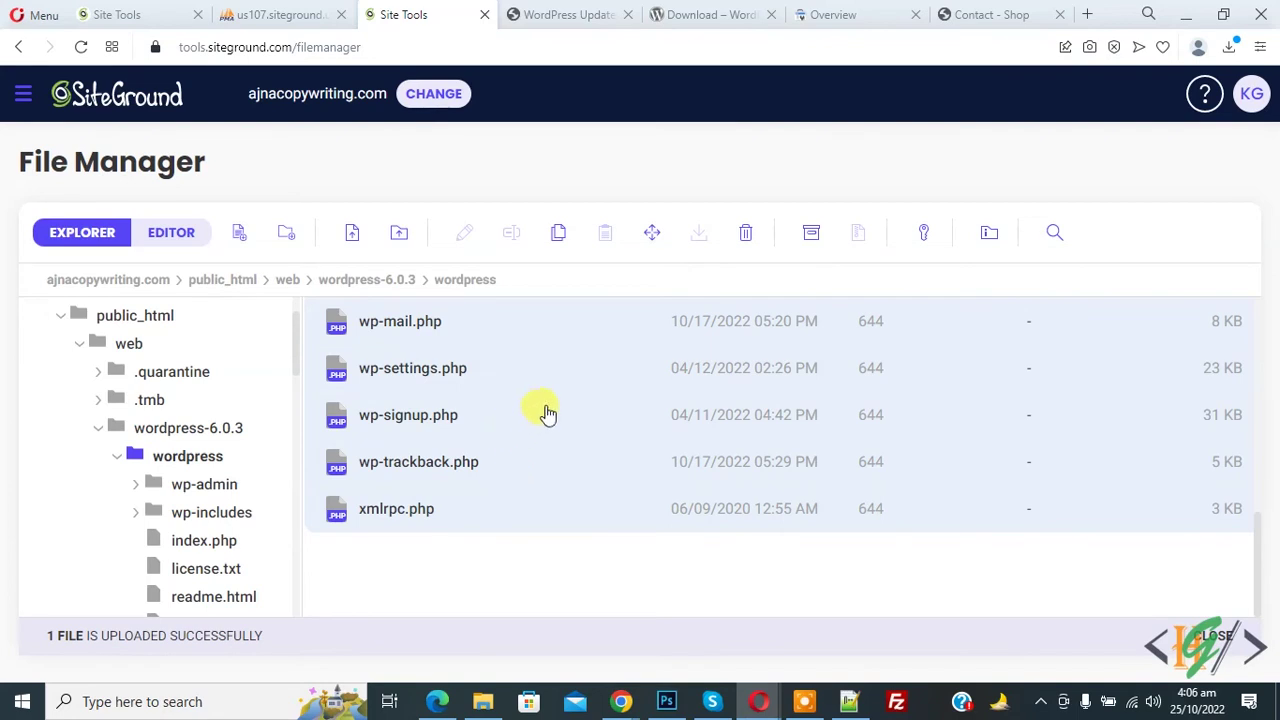
scroll(555, 400, up, 2)
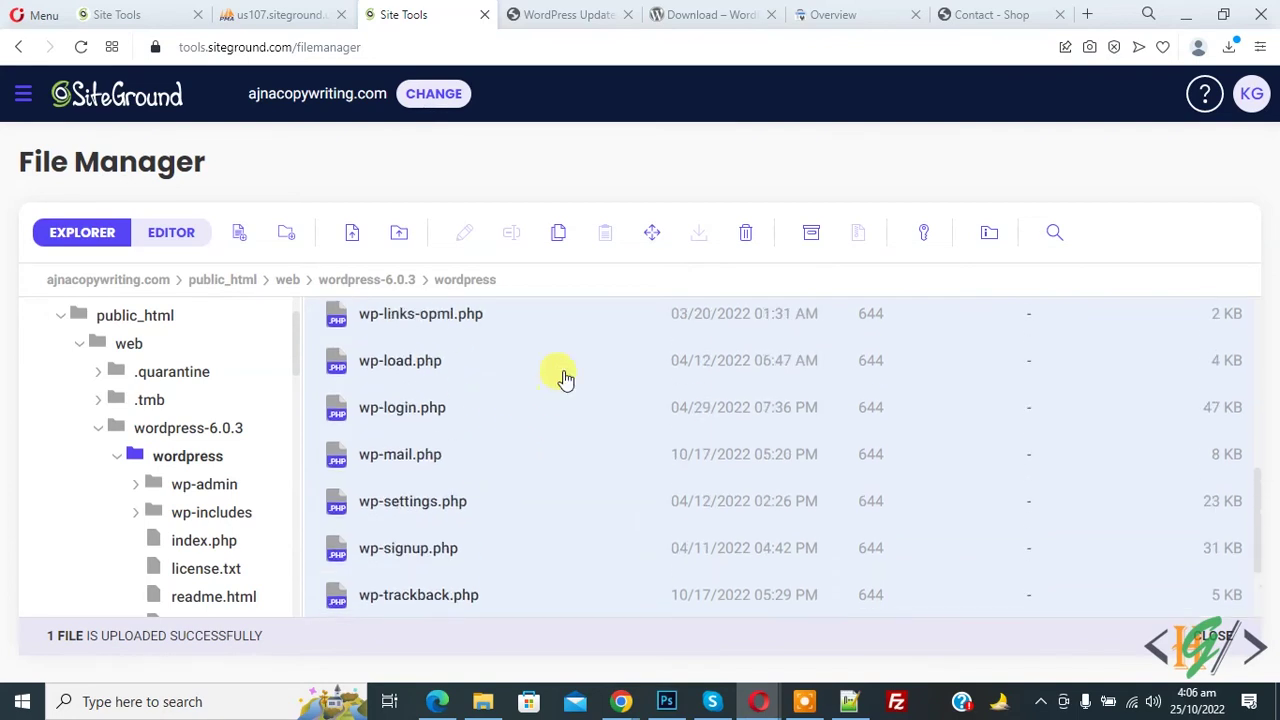
Move the selected items to /public_html/web/ by trimming the destination path.
click(651, 240)
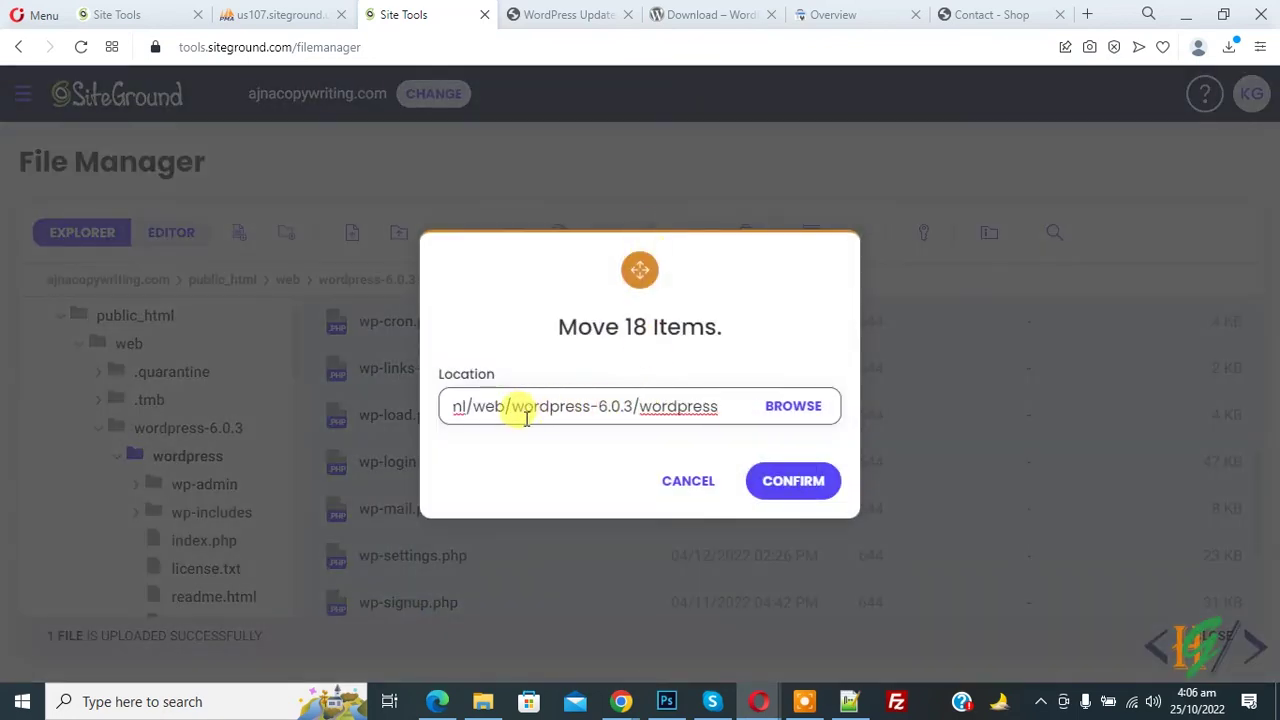
drag(514, 410, 724, 415)
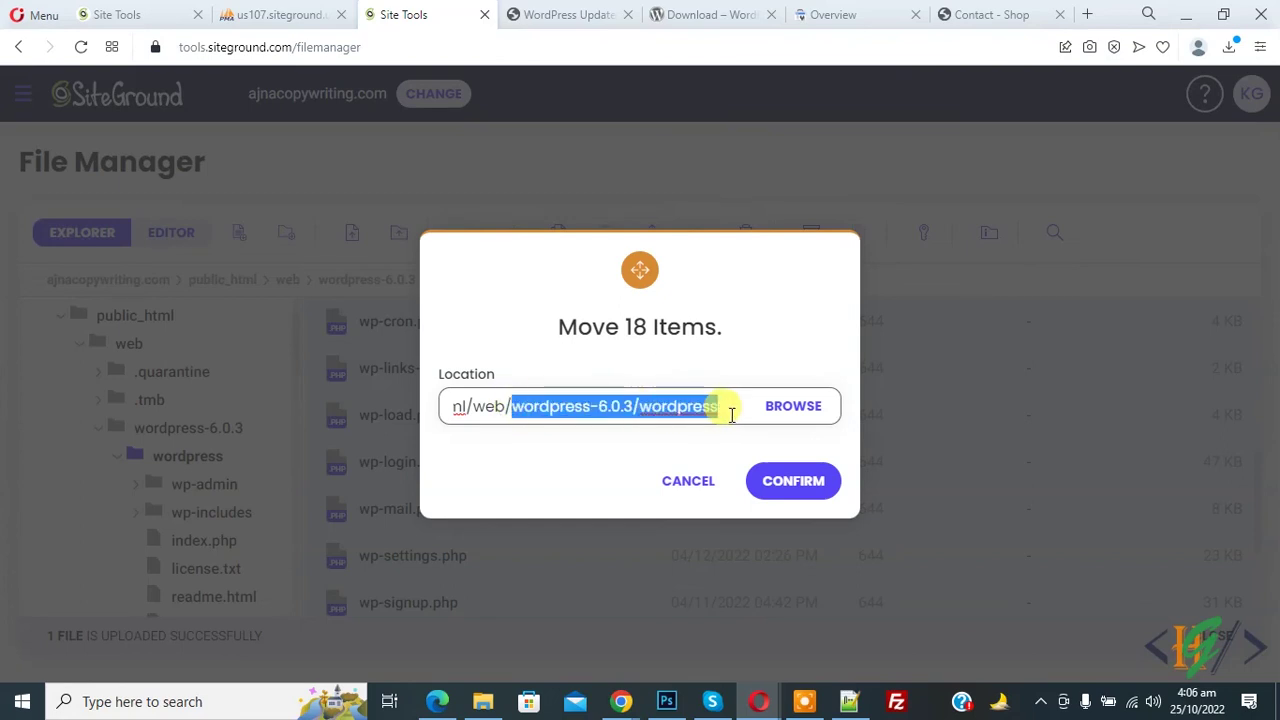
key(BackSpace)
click(748, 314)
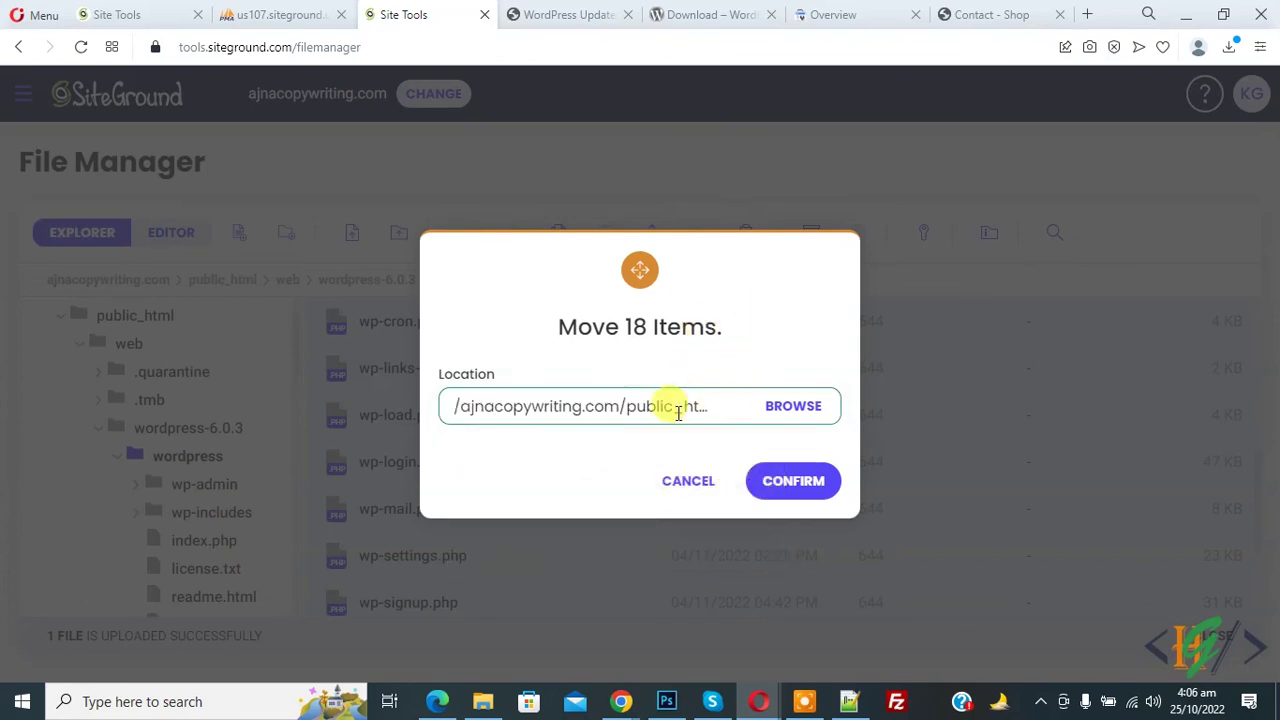
drag(678, 413, 729, 409)
click(729, 409)
click(740, 354)
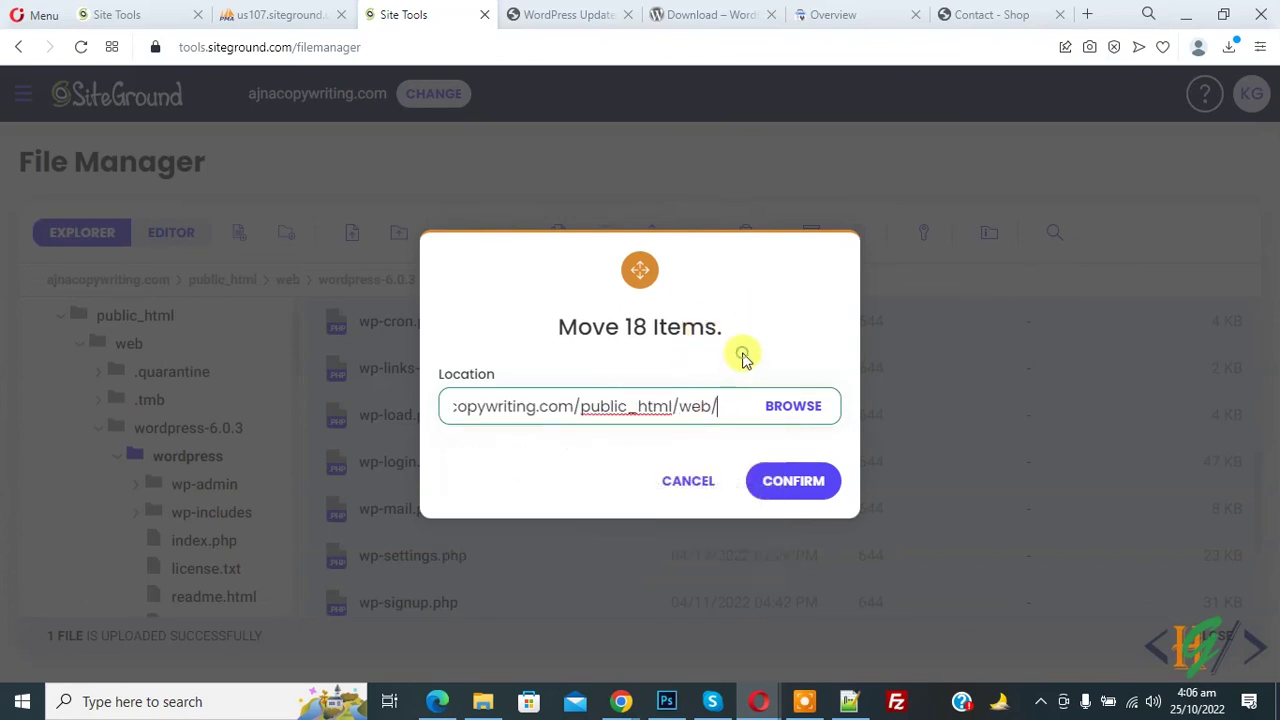
click(793, 482)
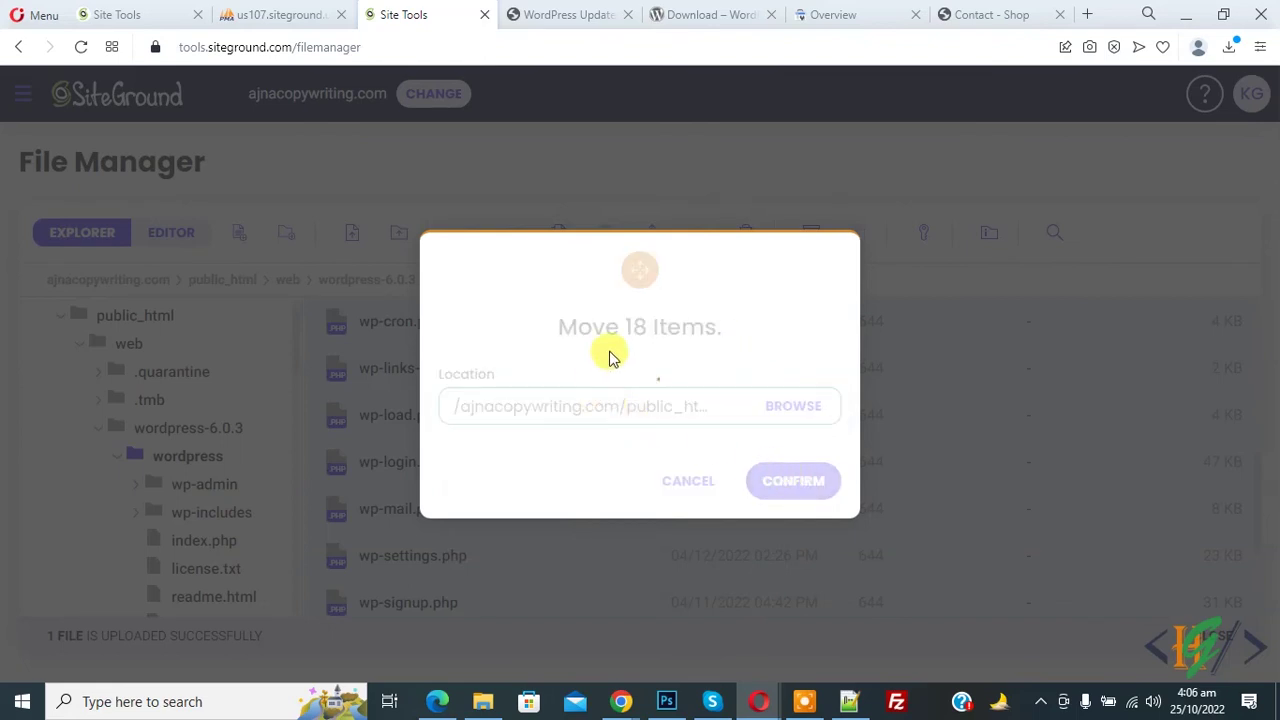
Overwrite the existing files, then return to the web folder to review it.
drag(510, 181, 762, 182)
click(700, 225)
scroll(651, 380, down, 6)
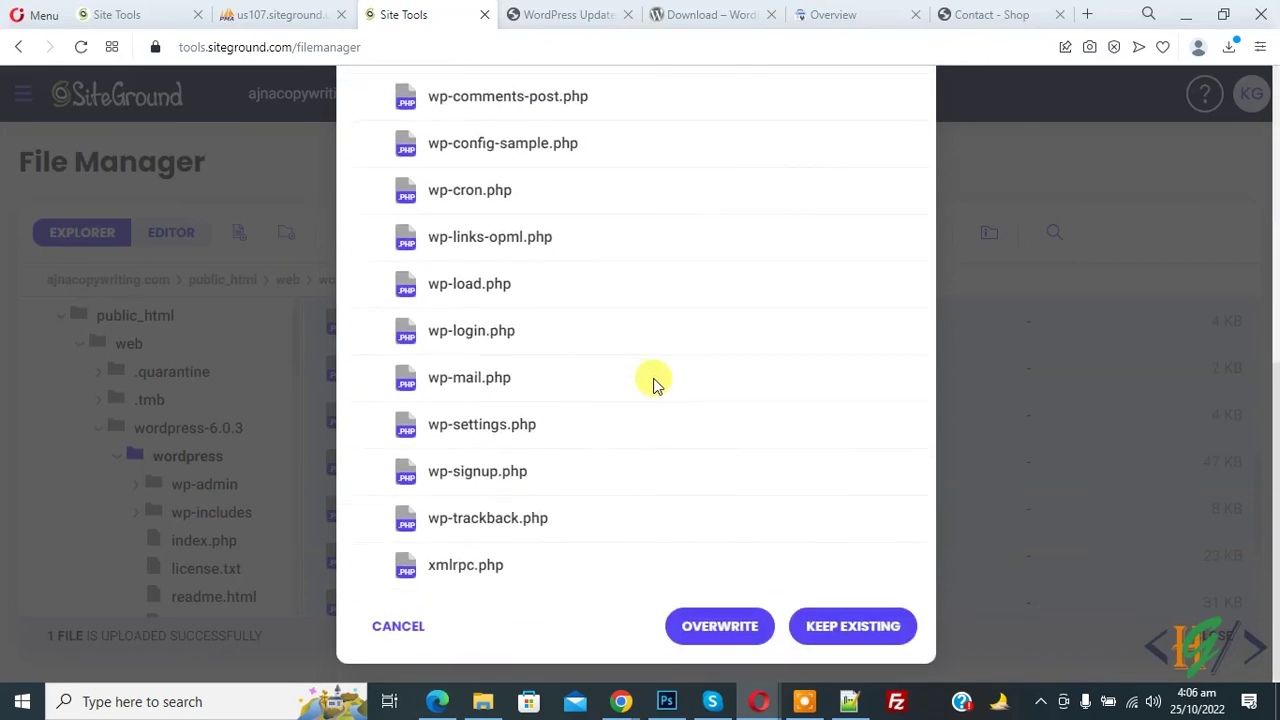
click(716, 626)
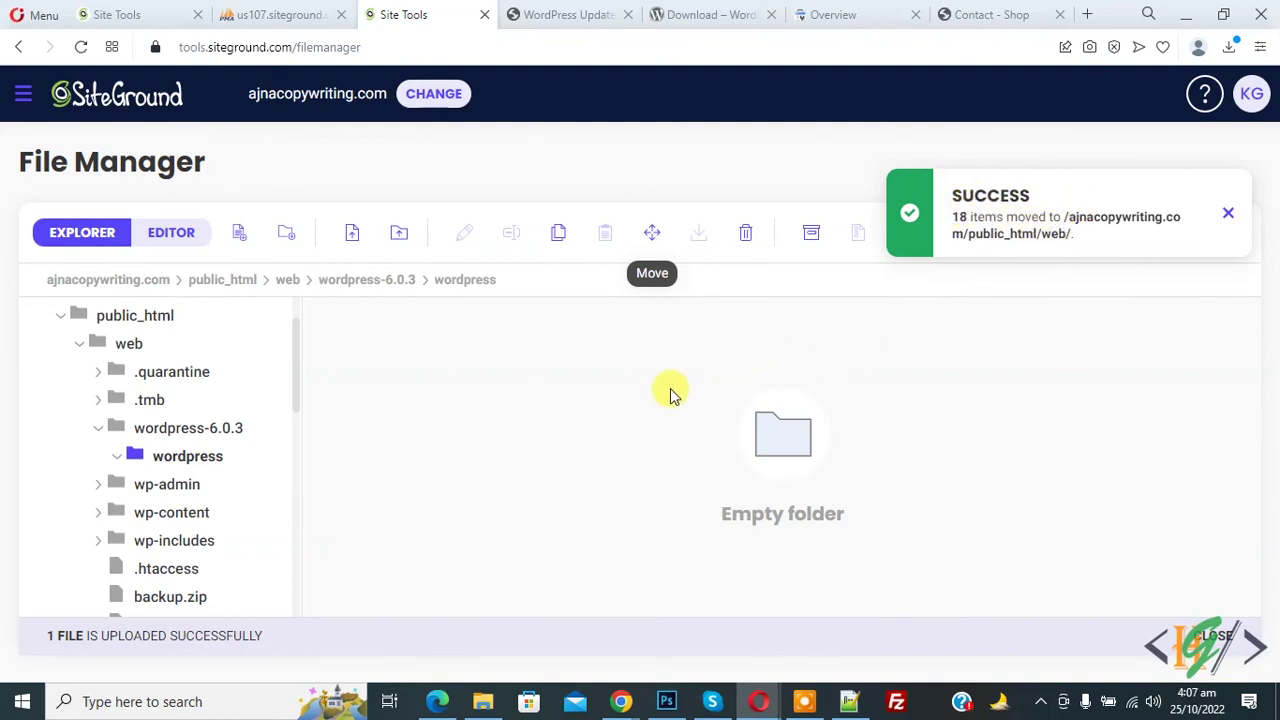
click(287, 285)
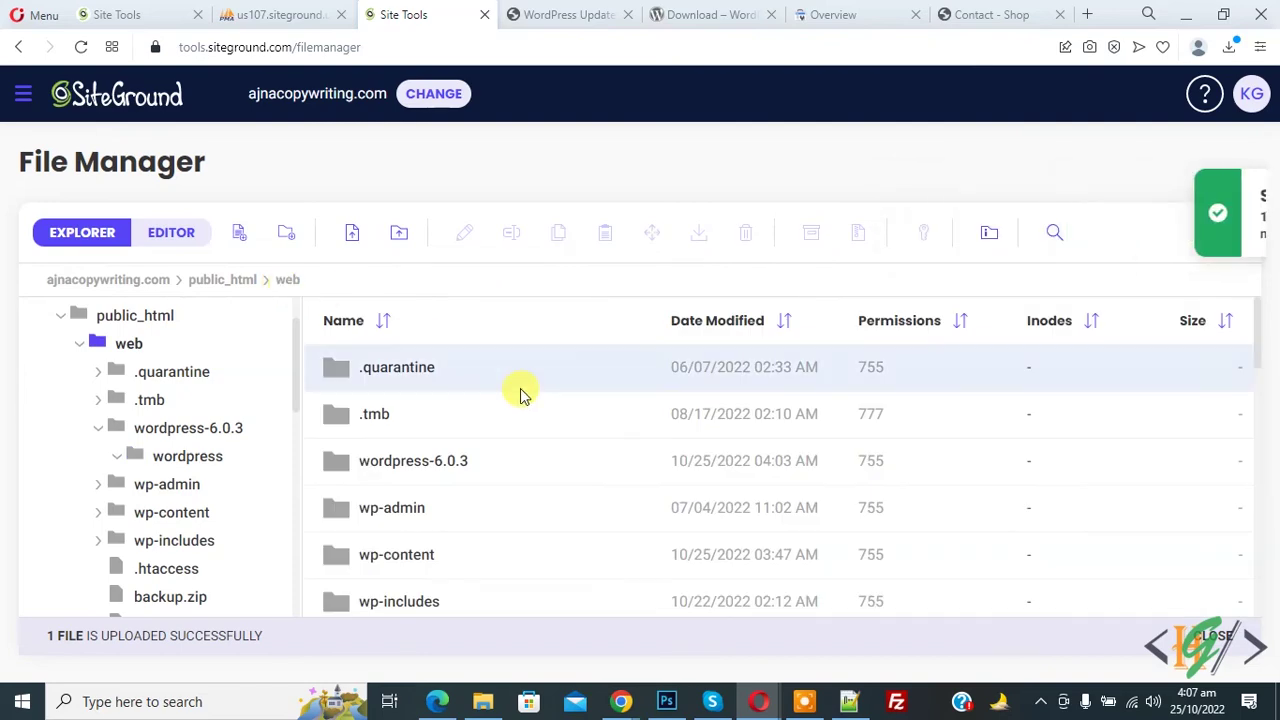
scroll(537, 420, down, 2)
scroll(545, 435, down, 2)
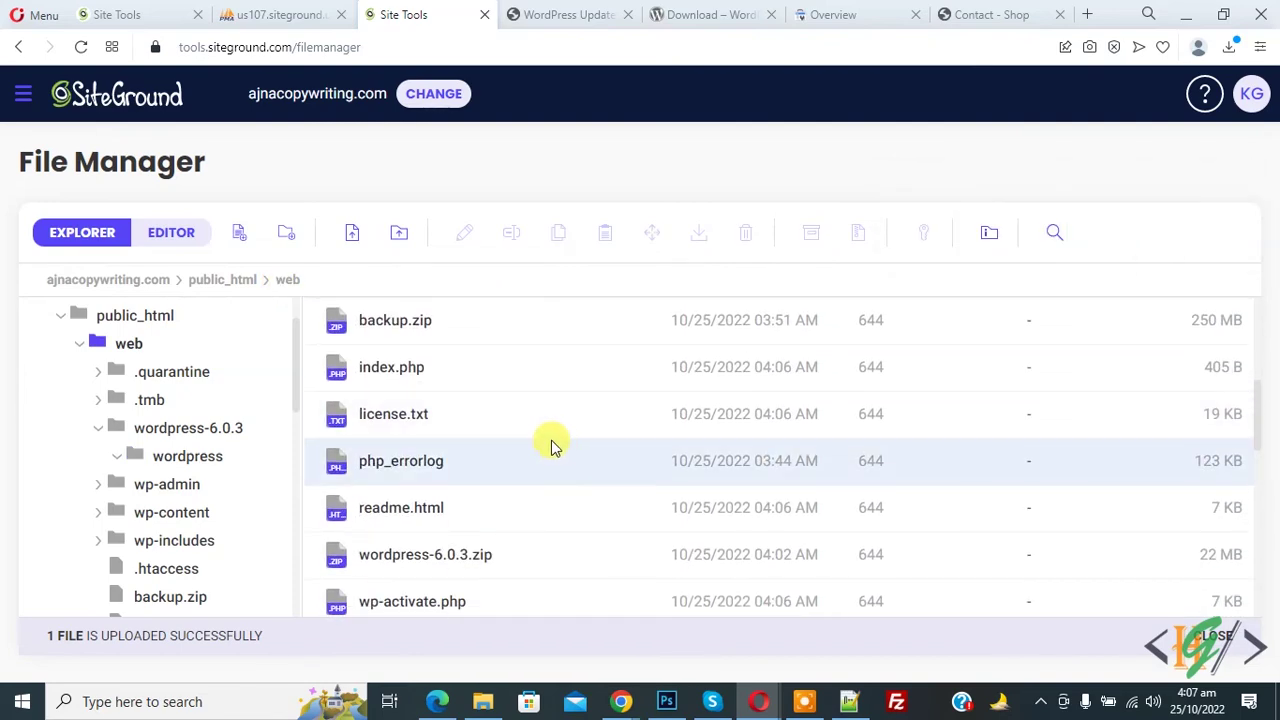
Reload the WordPress Updates page and confirm it shows Current version 6.0.3.
click(572, 16)
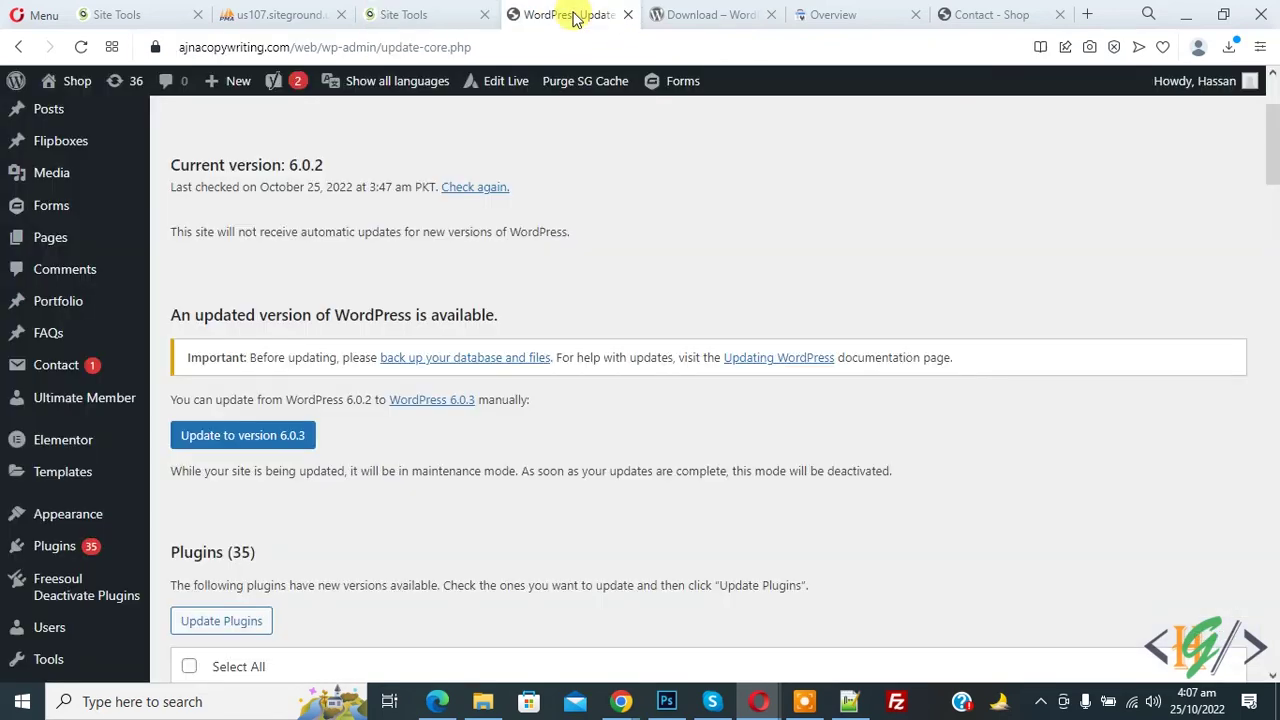
scroll(586, 340, up, 3)
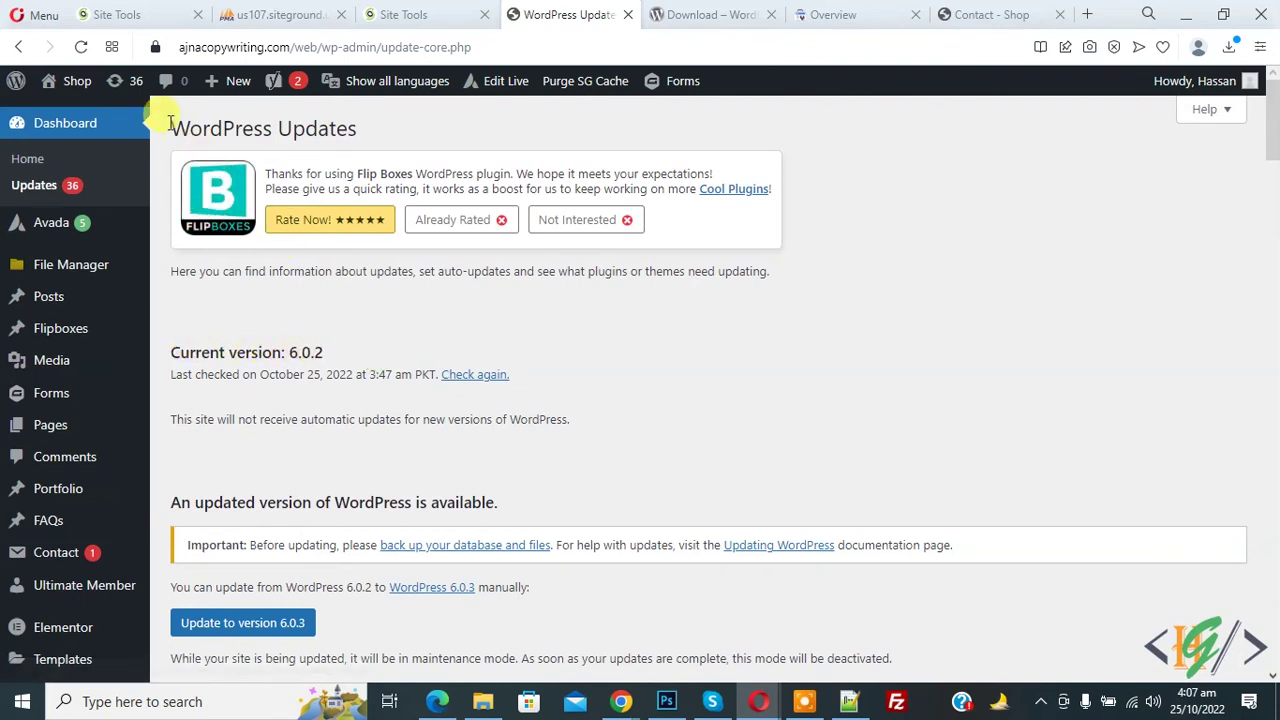
click(81, 47)
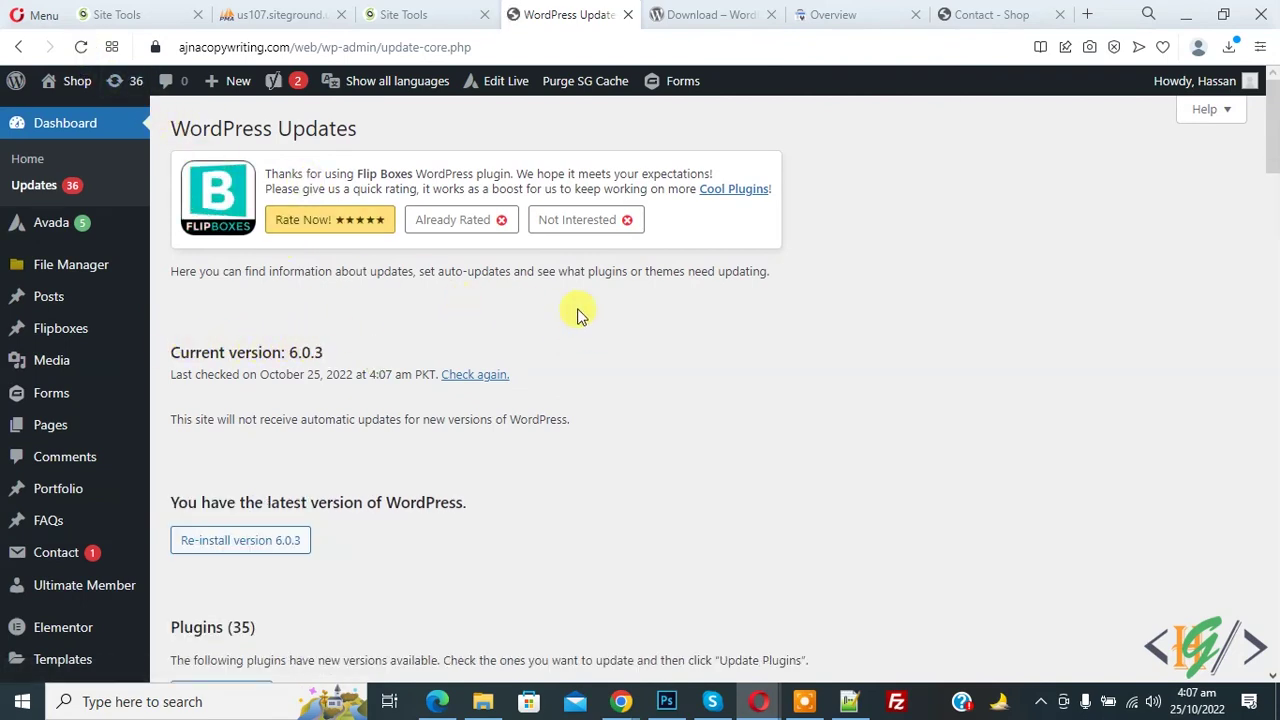
drag(170, 360, 390, 347)
click(408, 328)
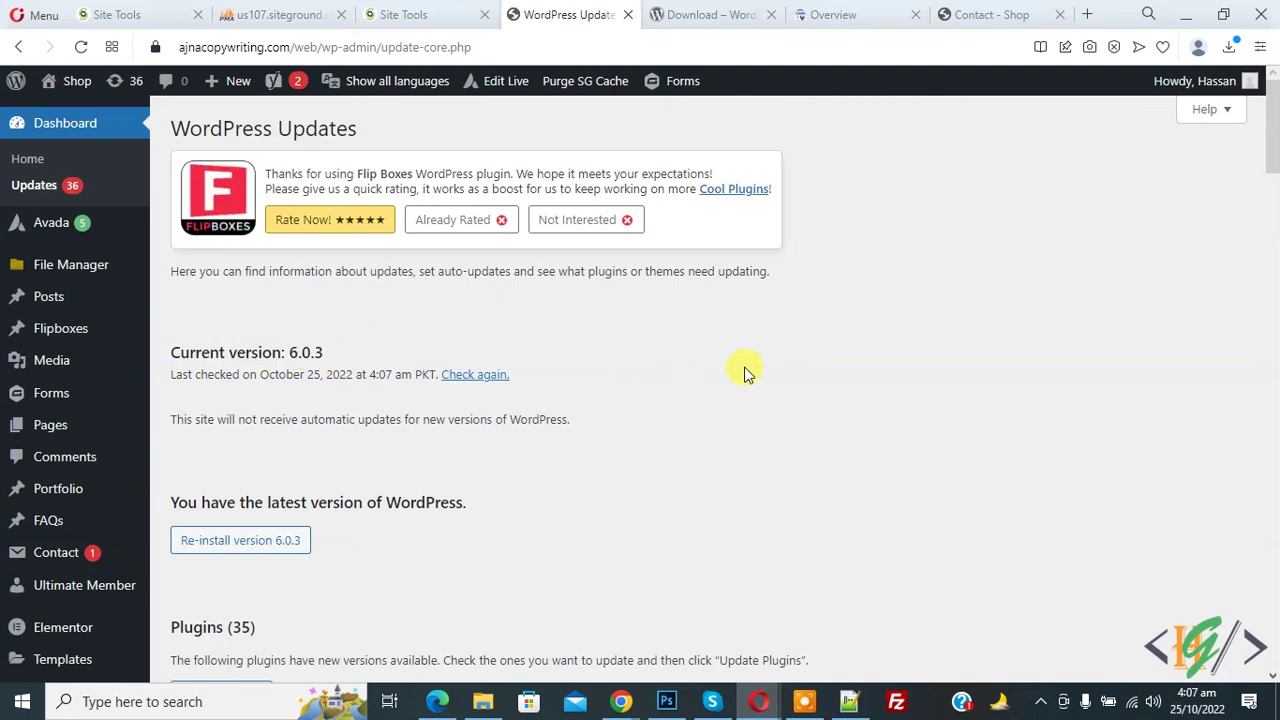
drag(260, 375, 340, 378)
click(380, 377)
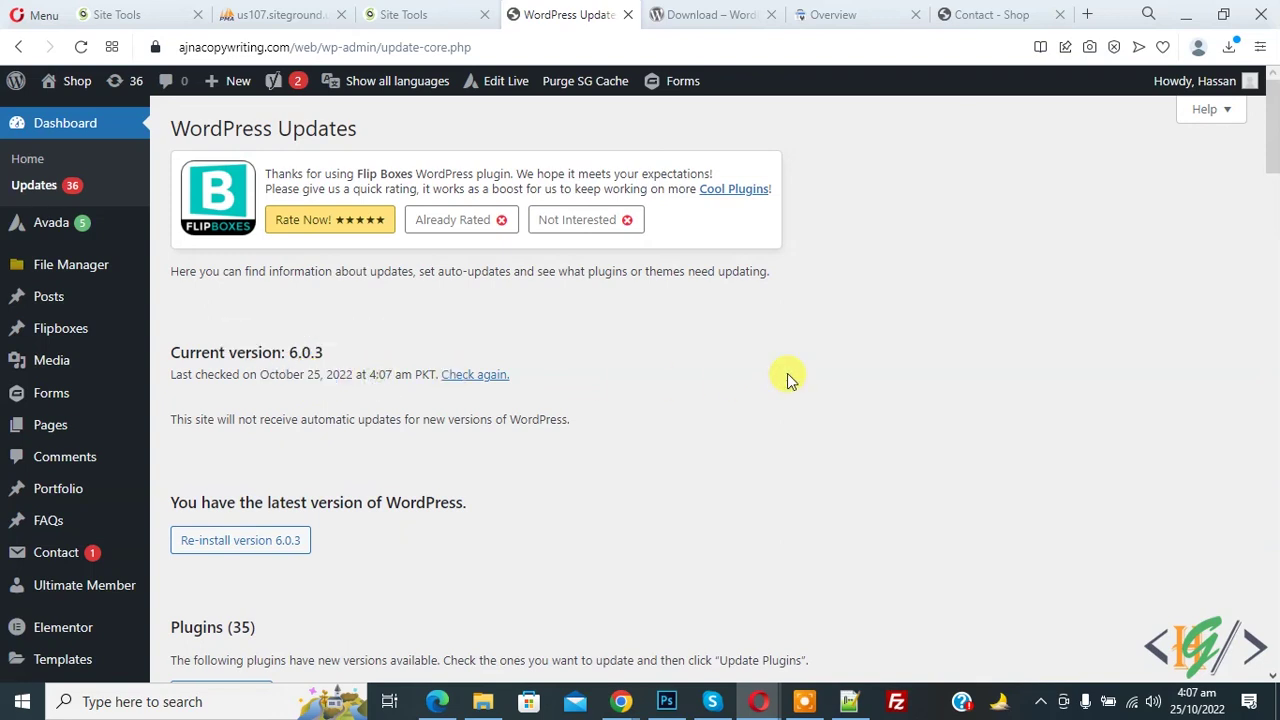